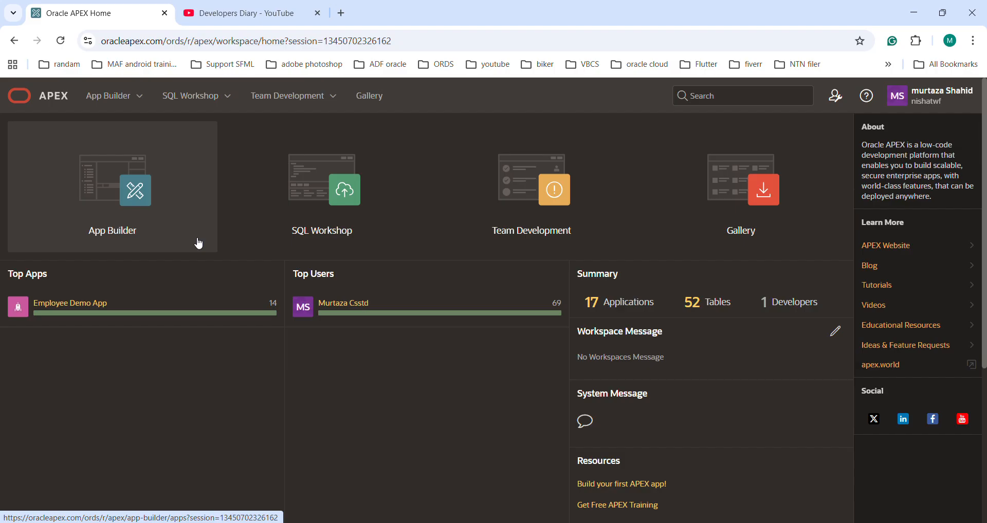
Step: Open the Employee Demo App in App Builder and start creating a new Interactive Grid page
click(132, 190)
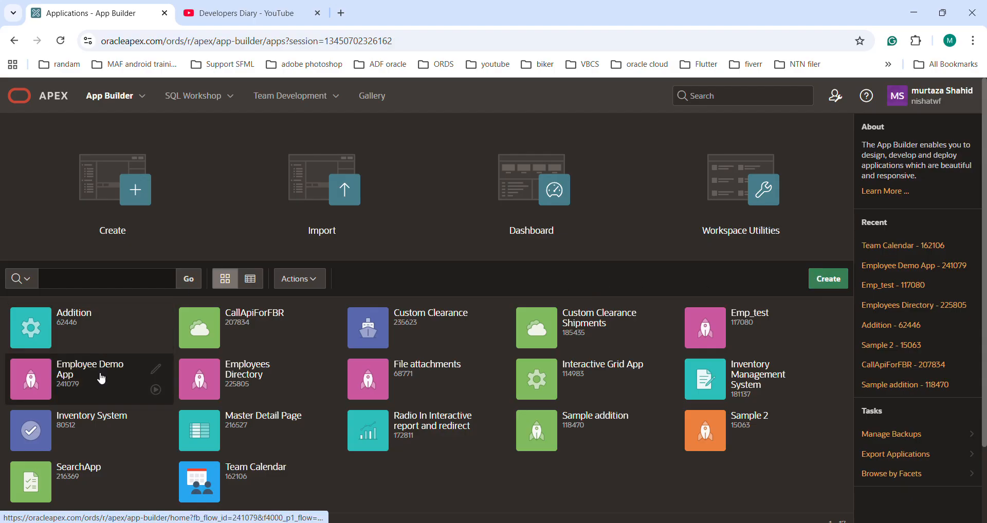
click(102, 379)
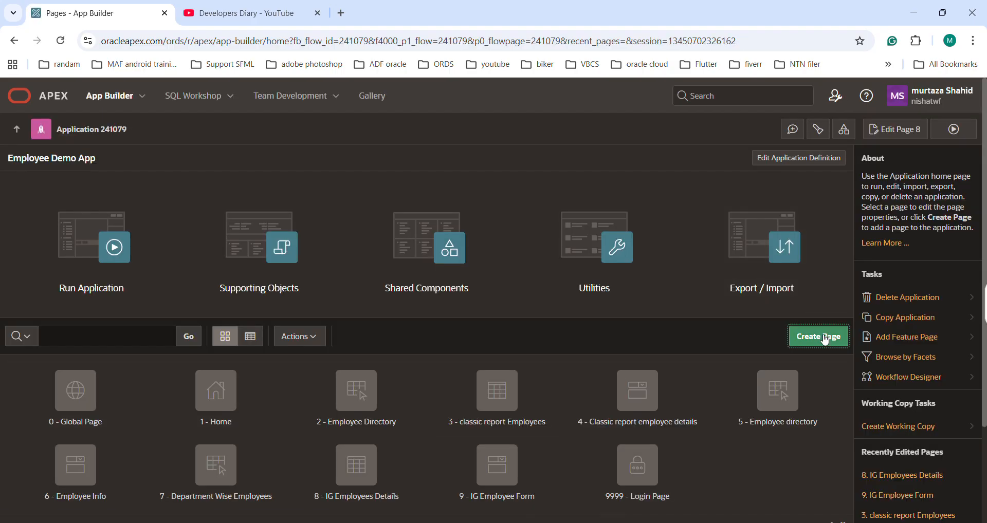
click(825, 338)
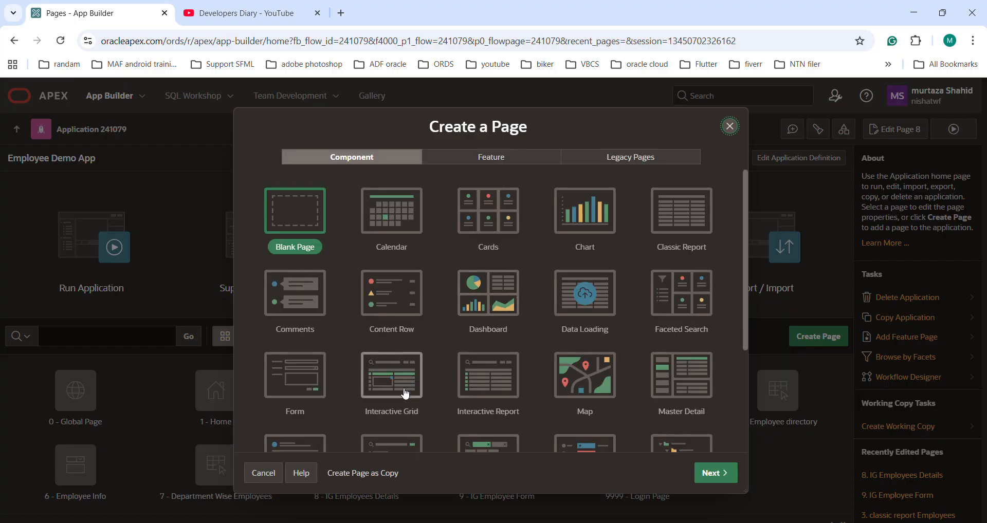
click(396, 389)
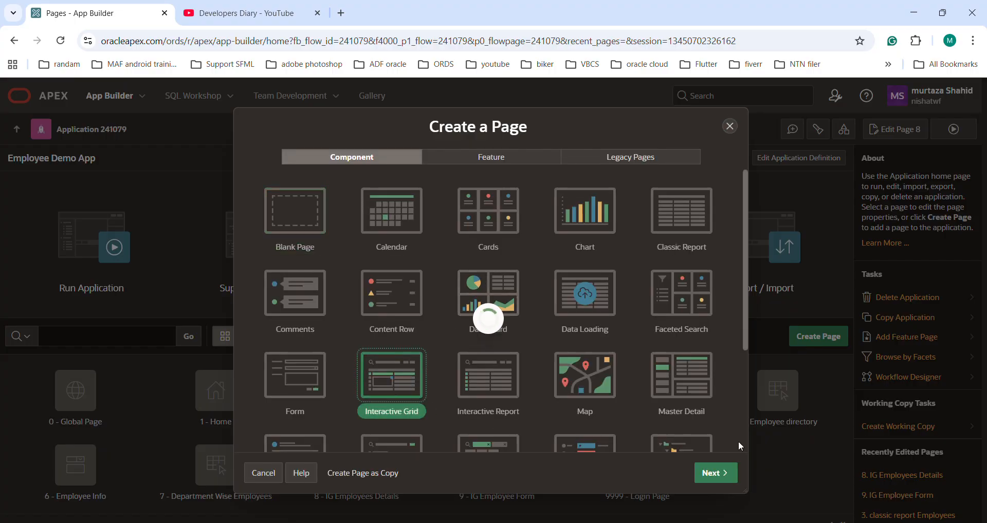
Step: Name the new page "IG Employess Info" and choose the EMPLOYEES table as its data source
click(444, 225)
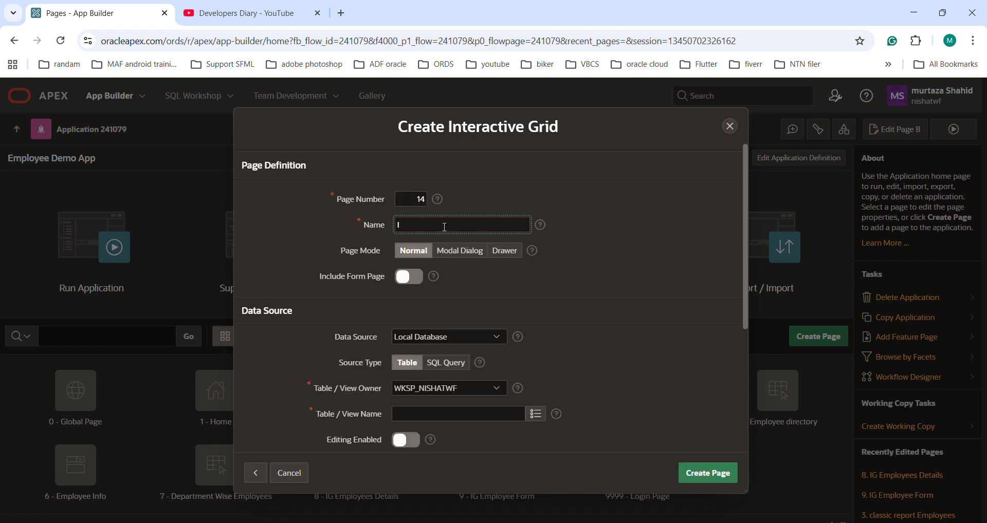
text(IG EMPL)
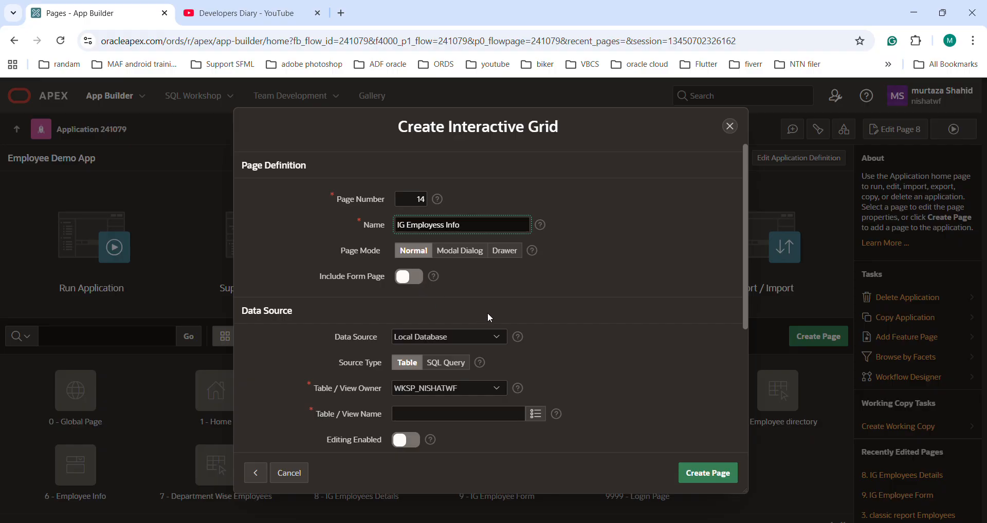
scroll(488, 313, down, 3)
scroll(461, 293, up, 3)
scroll(479, 273, down, 2)
click(406, 352)
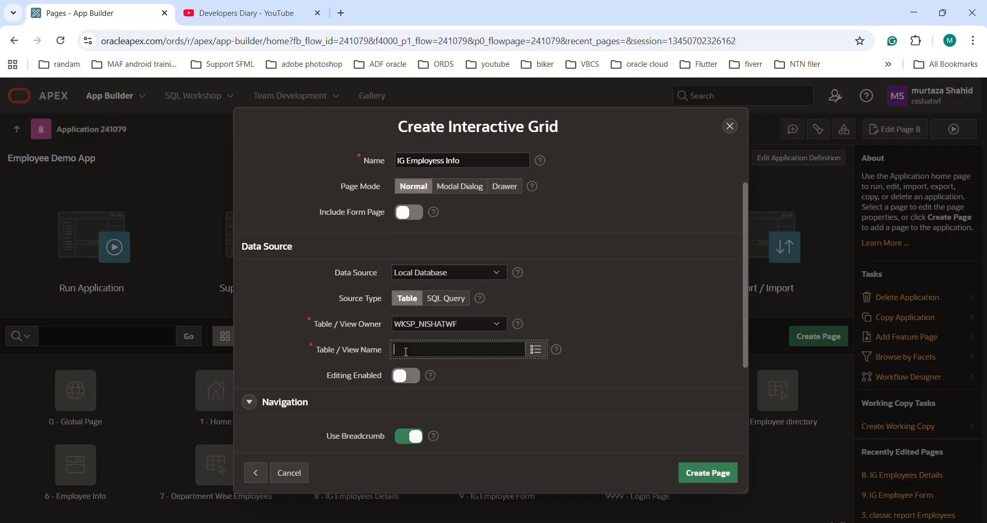
click(536, 350)
text(Employee)
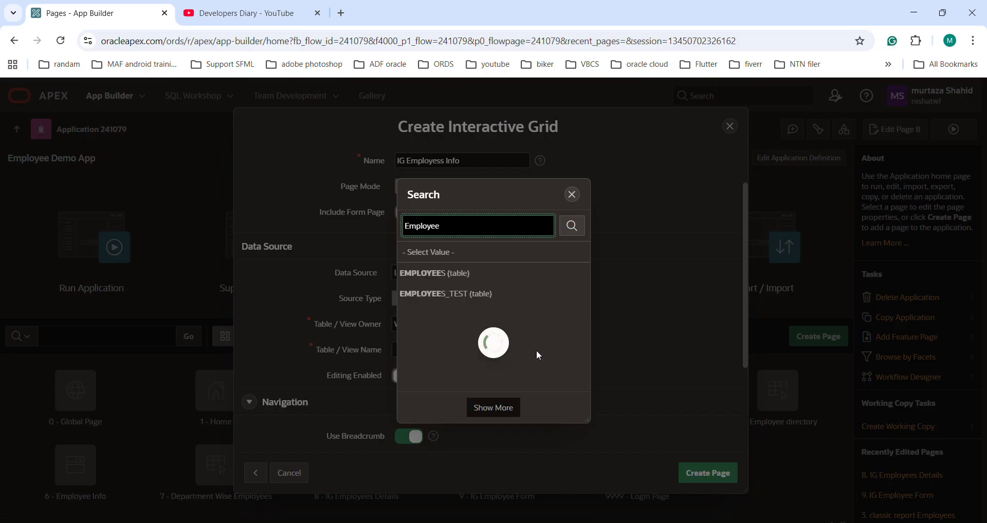
click(439, 274)
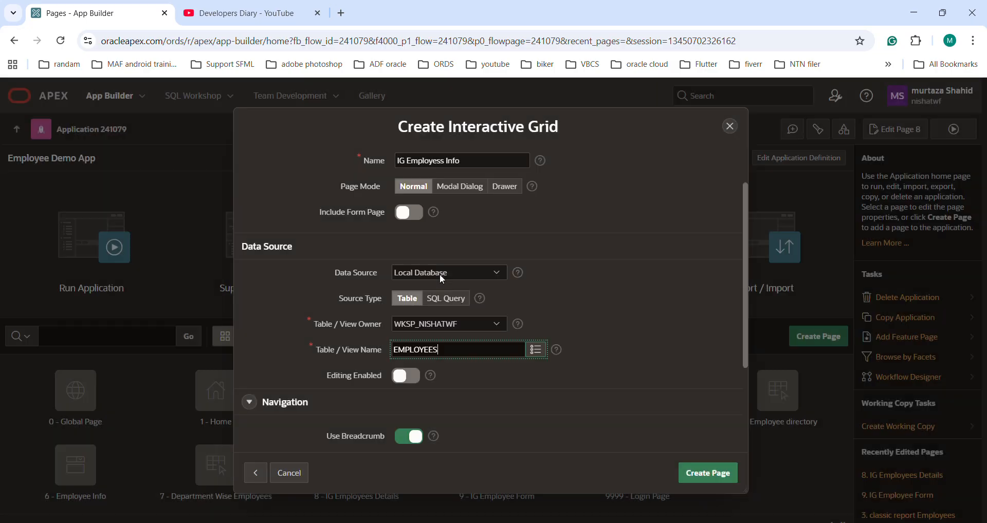
Step: Create the page as an editable grid with EMP_ID as the primary key, and run it
click(412, 381)
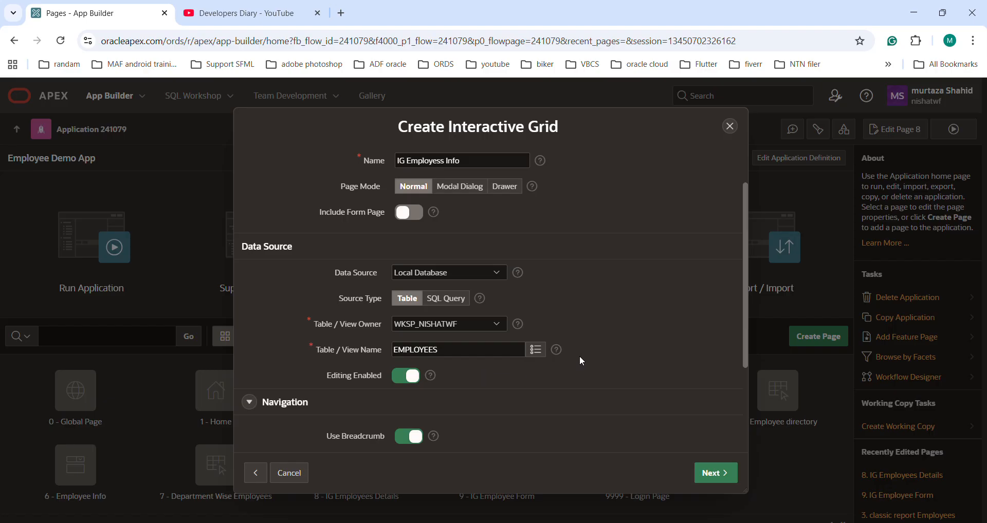
click(716, 472)
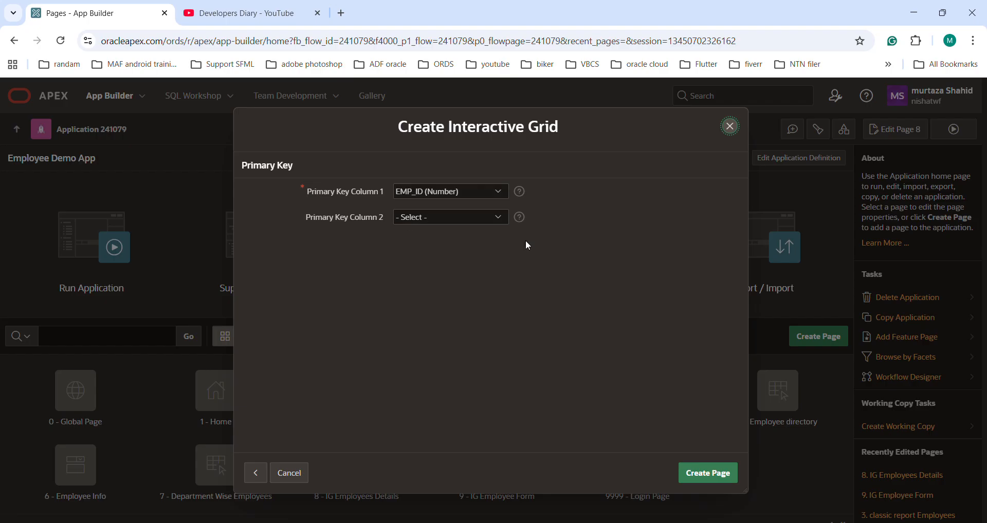
click(708, 473)
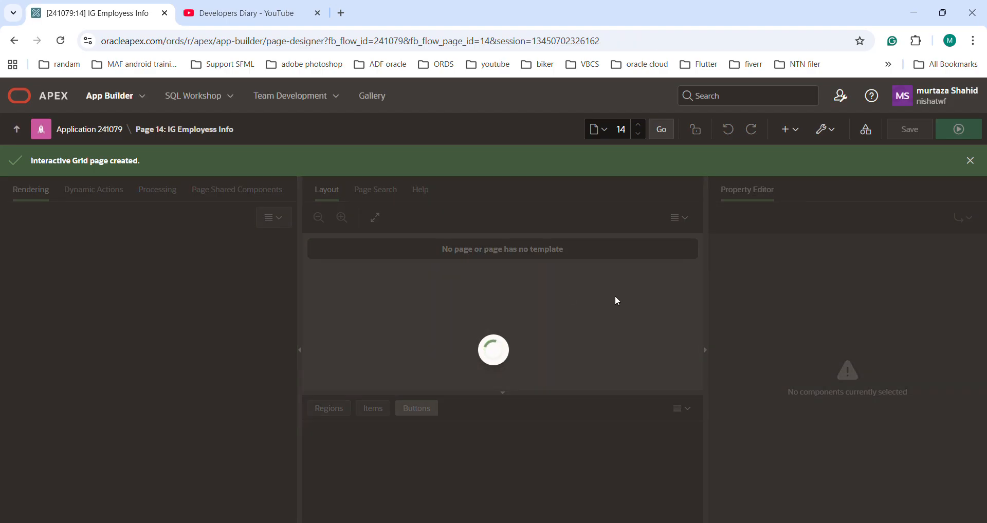
click(959, 129)
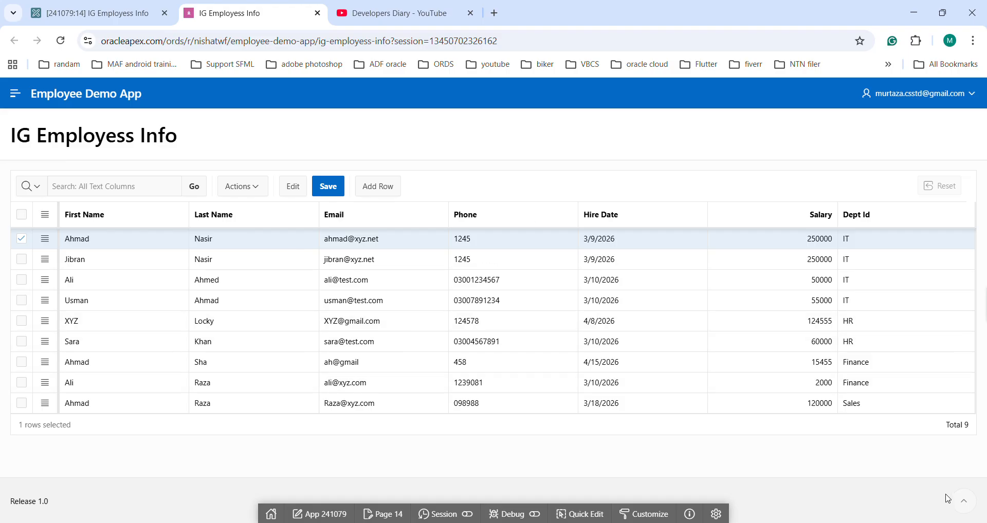
Step: Search the grid's text columns for an employee's first name and remove the resulting filter
click(107, 186)
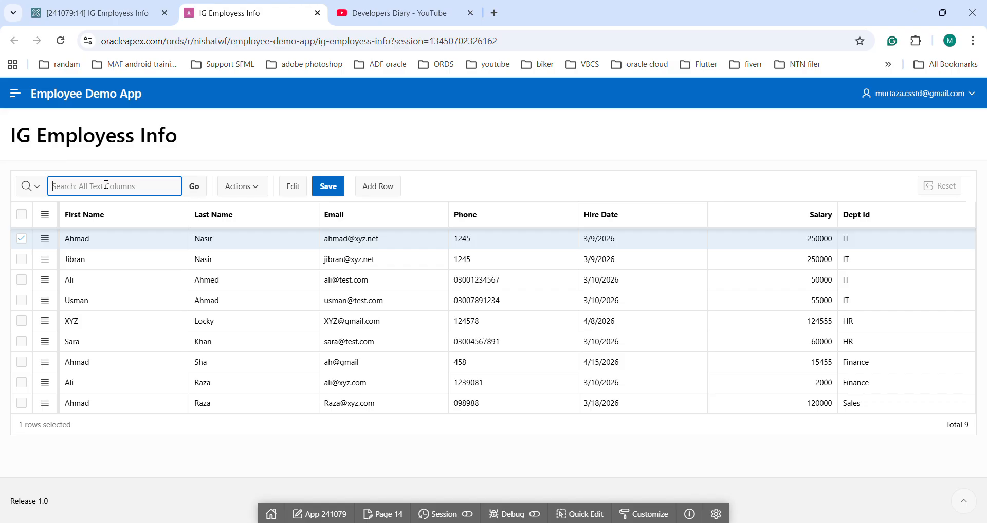
text(Ahmad)
key(Return)
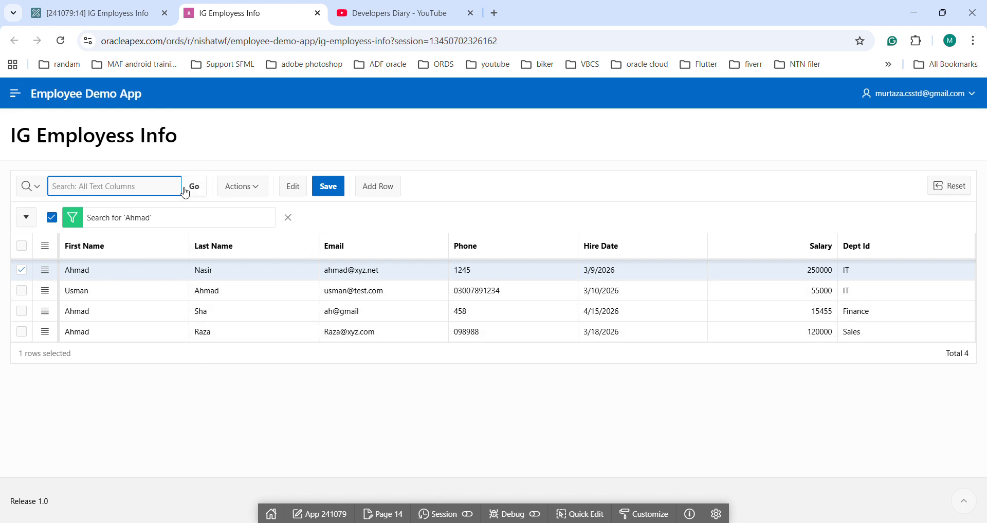
click(290, 220)
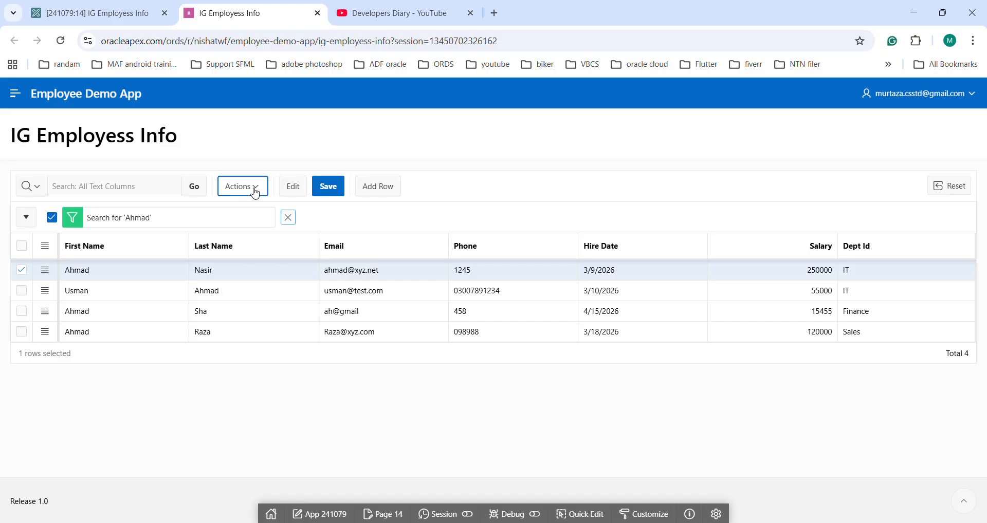
click(255, 191)
mouse_move(258, 260)
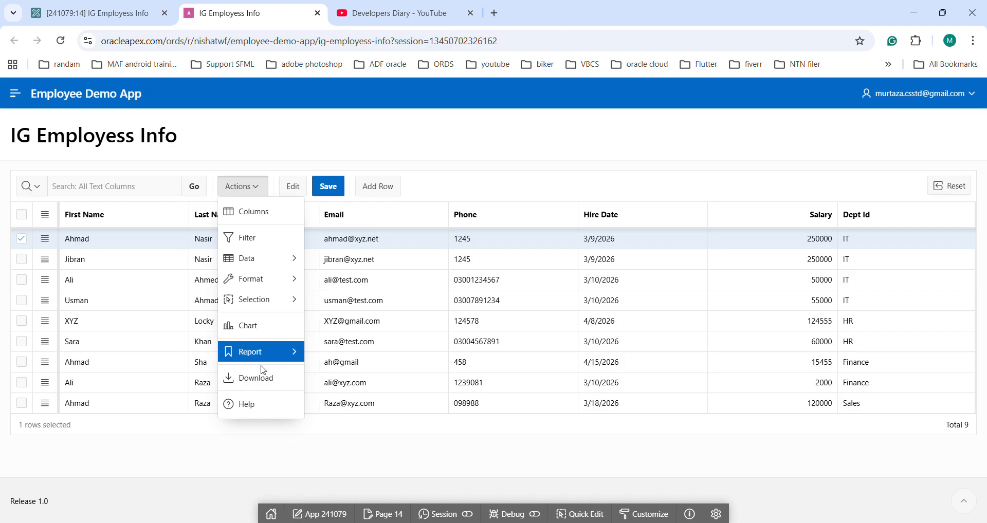
click(301, 157)
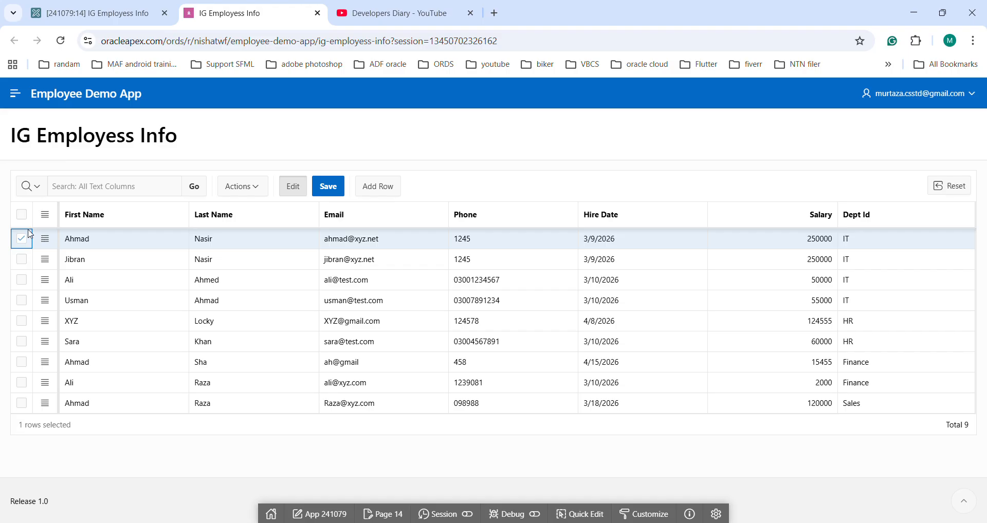
Step: Replace the first name in the HR row with the 60000 salary and save the grid
click(72, 307)
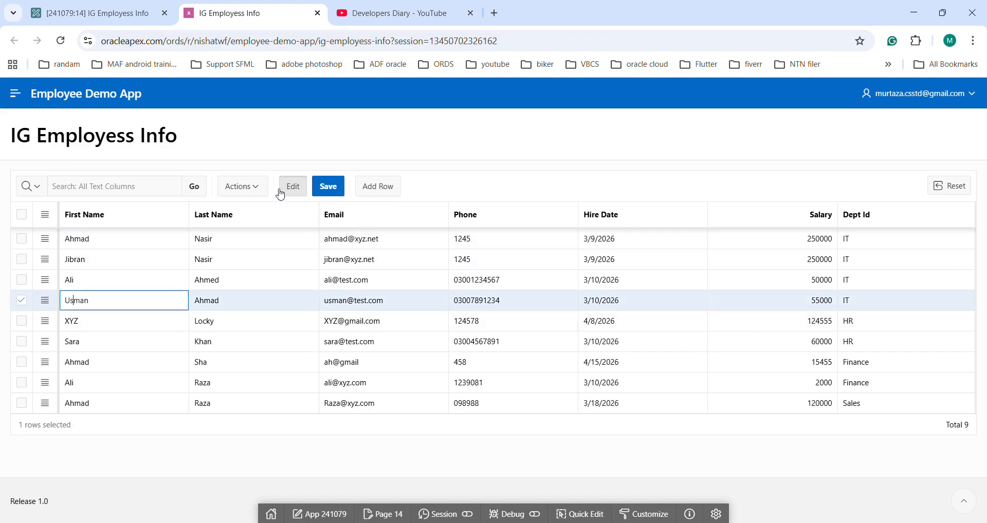
click(99, 351)
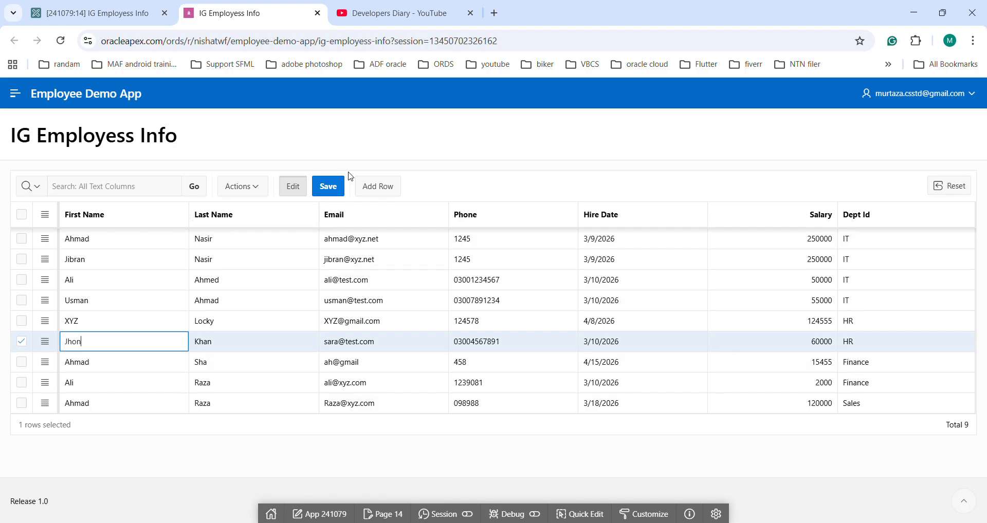
click(333, 192)
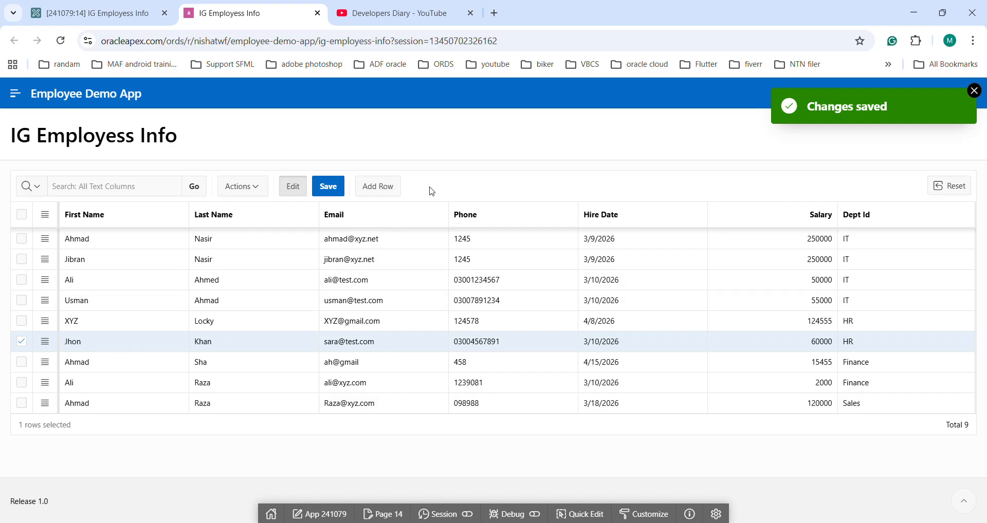
Step: Add a grid row and fill in the new employee's first name, last name, email and phone number
click(378, 187)
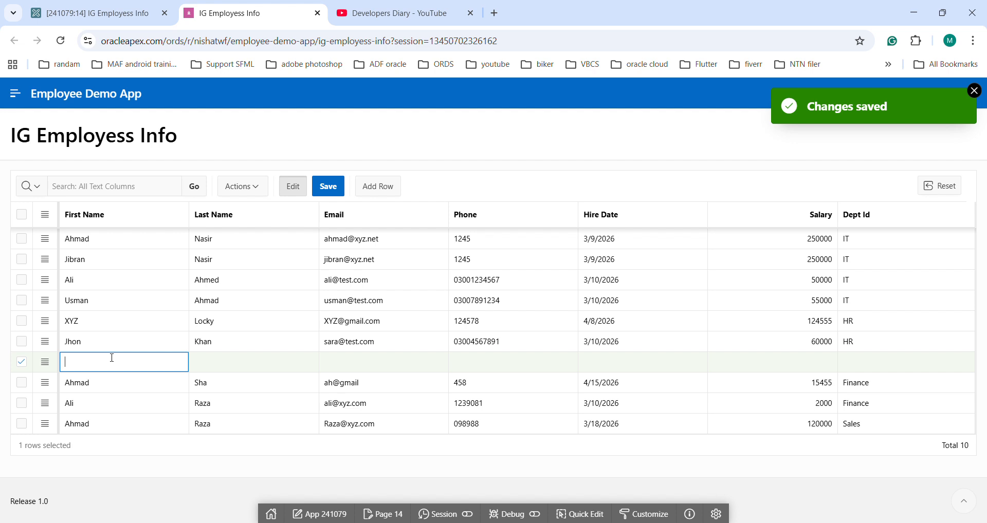
key(Tab)
key(Tab)
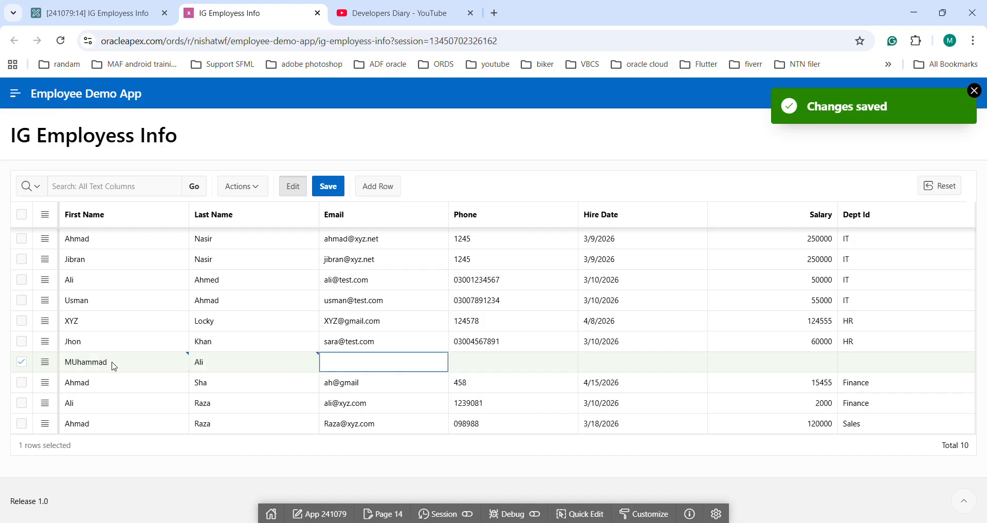
text(m@gmail)
key(Tab)
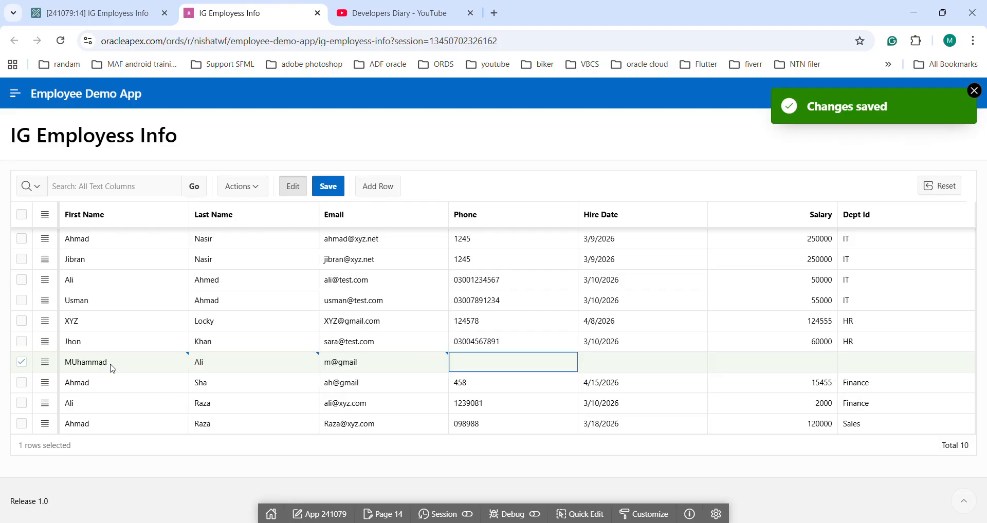
text(014)
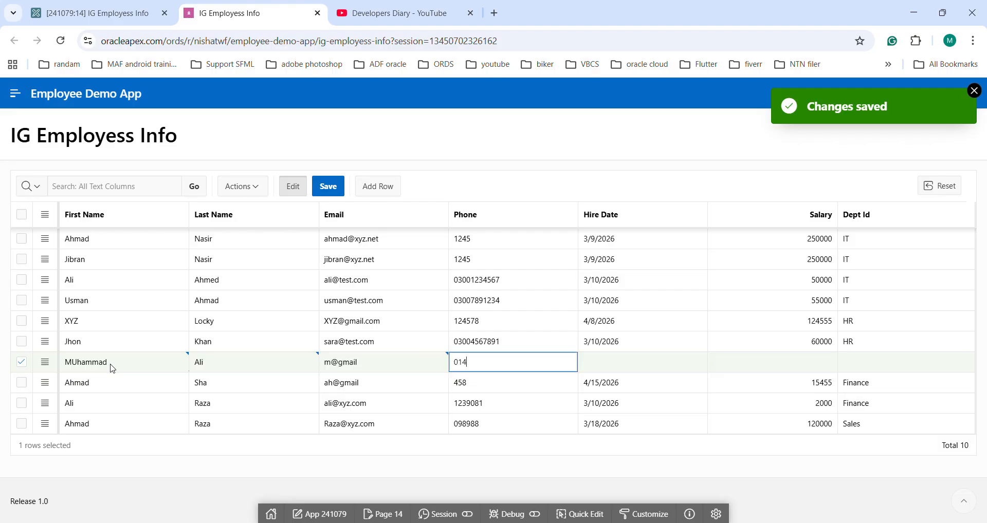
text(5)
key(Tab)
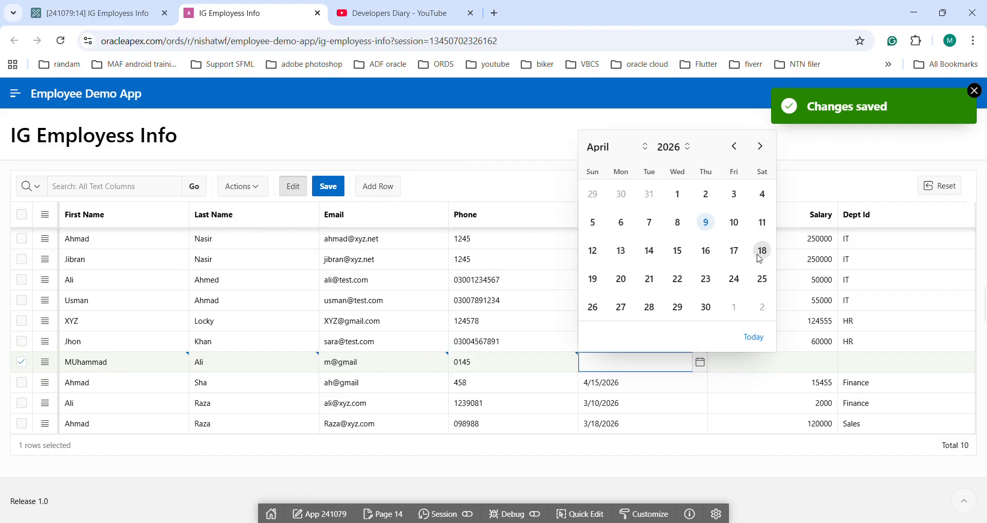
Step: Complete the new row with hire date 4/8/2026, salary 2222 and department Finance, and save it
click(678, 222)
click(796, 380)
click(797, 365)
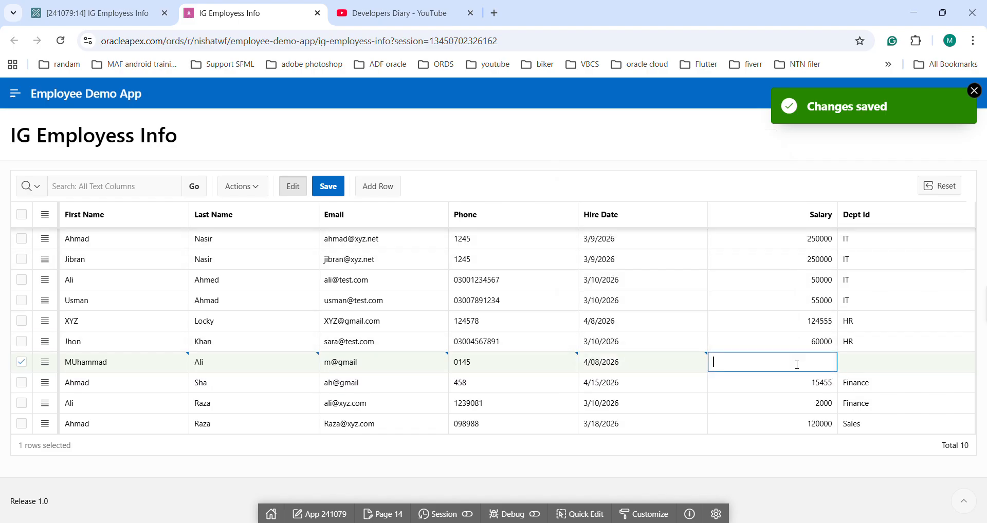
text(2222)
click(867, 366)
click(881, 368)
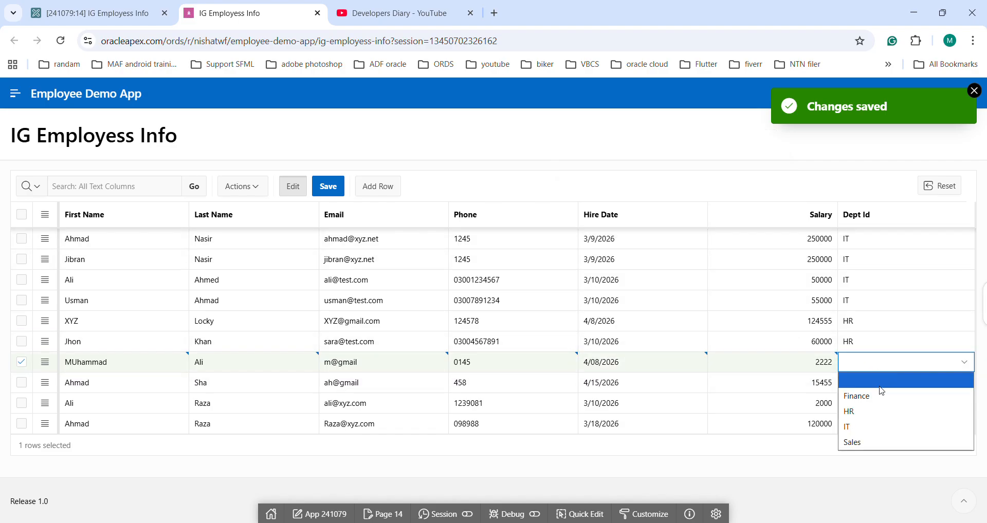
click(882, 399)
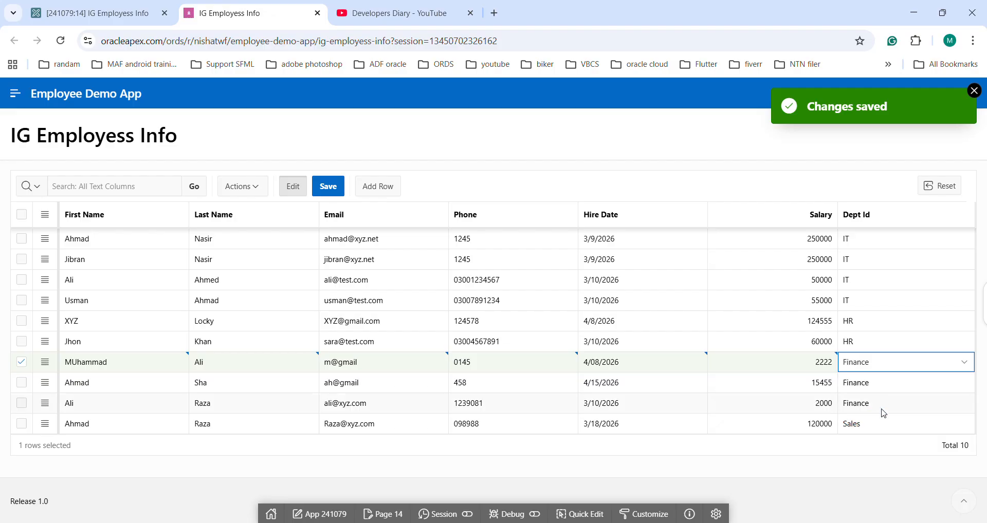
click(323, 195)
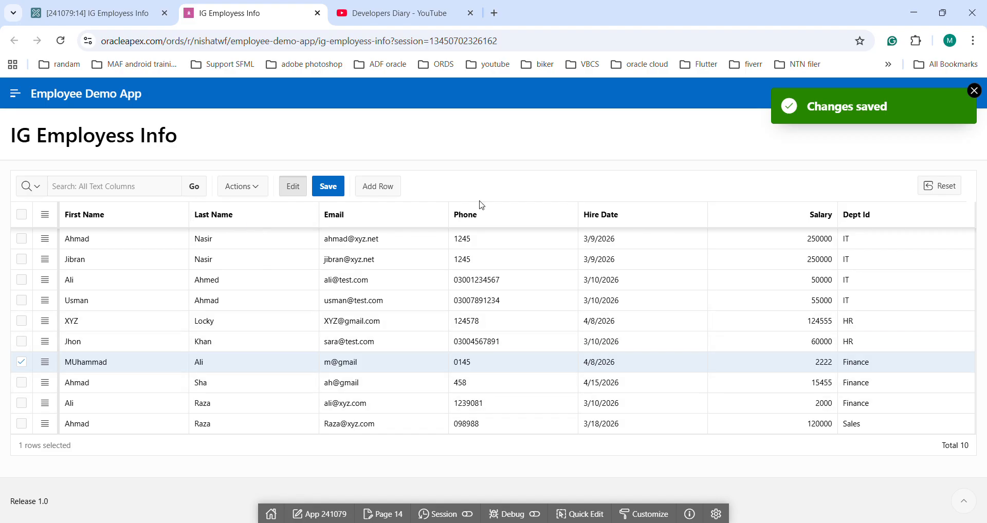
Step: Dismiss the notification, reset the grid and check the values of the newly added employee row
click(974, 92)
click(928, 187)
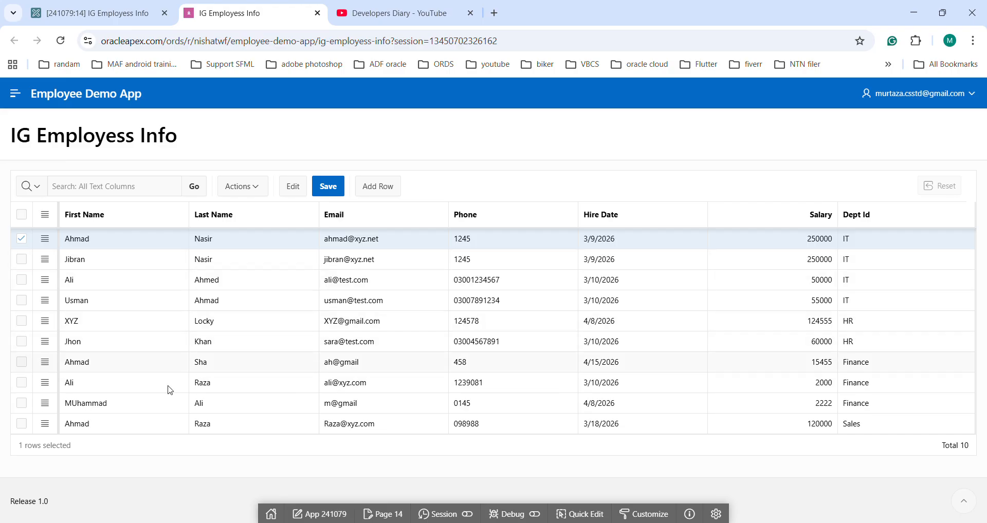
click(138, 407)
click(272, 407)
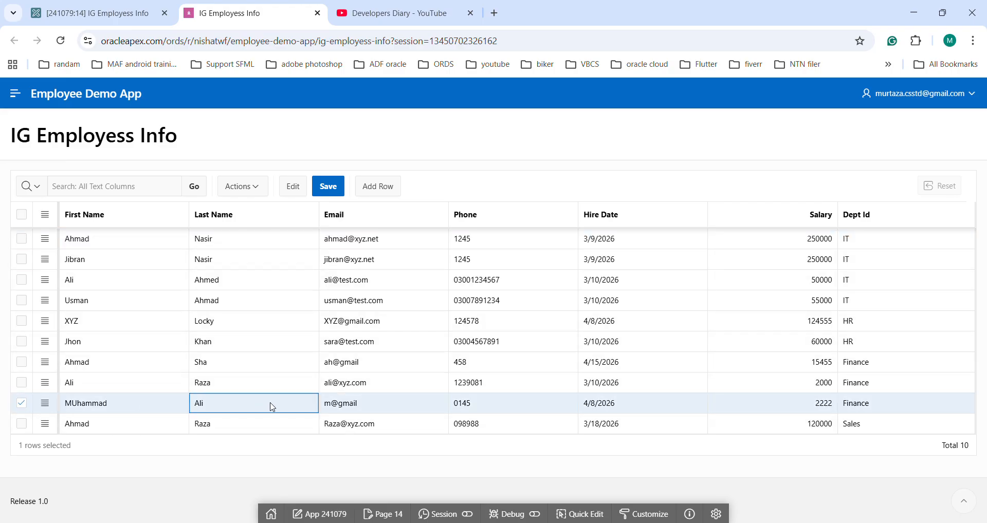
click(521, 409)
click(690, 422)
click(689, 406)
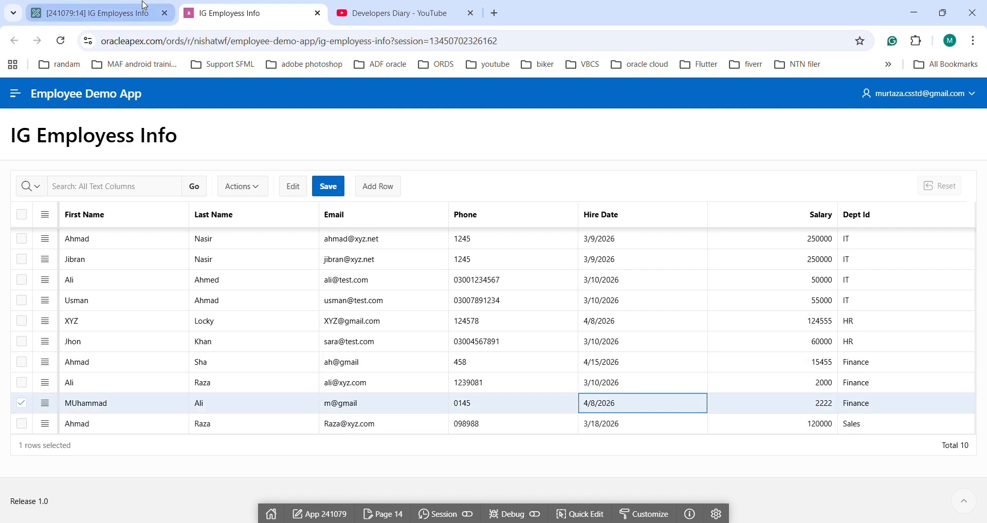
Step: In the page designer, set the IG Employess Info region's source type to SQL Query, review the generated query and save the page
click(94, 15)
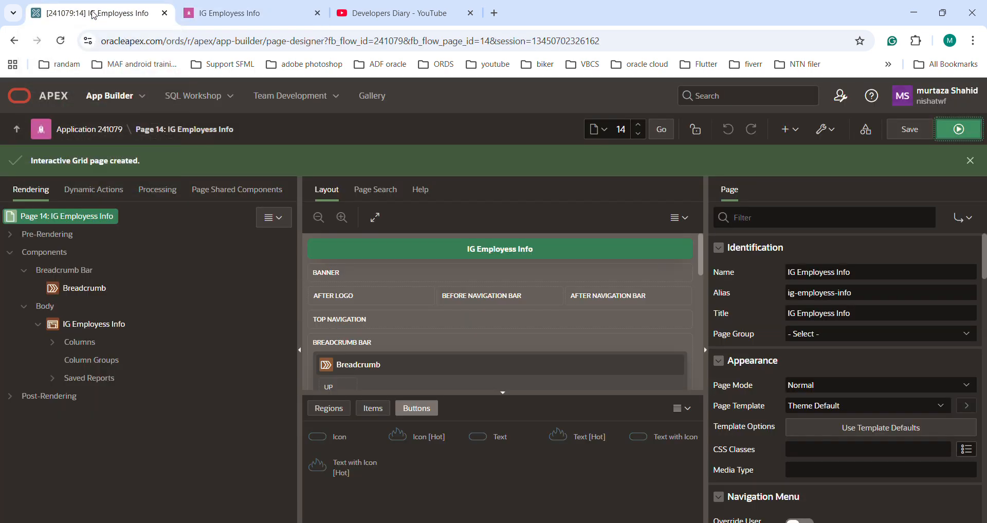
click(75, 329)
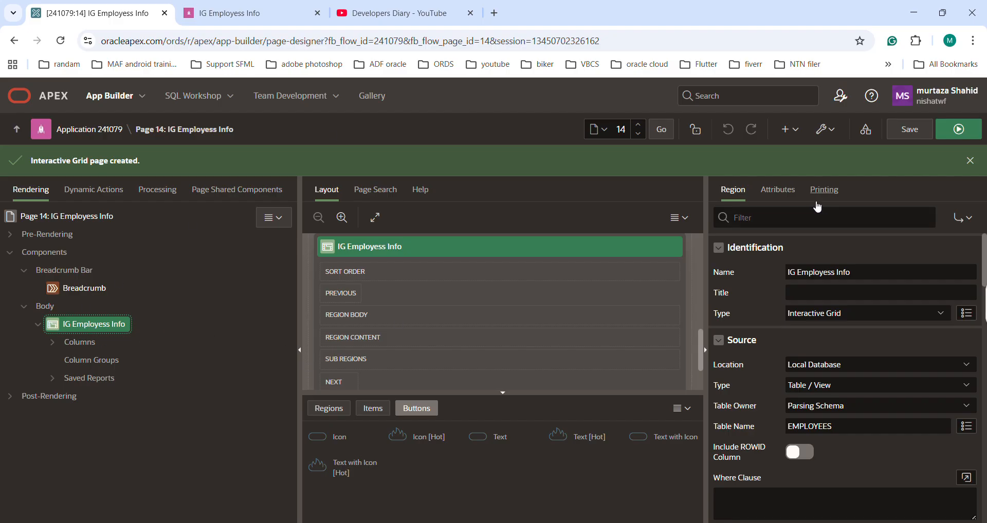
scroll(852, 335, down, 5)
scroll(852, 334, down, 3)
scroll(853, 335, up, 10)
click(838, 386)
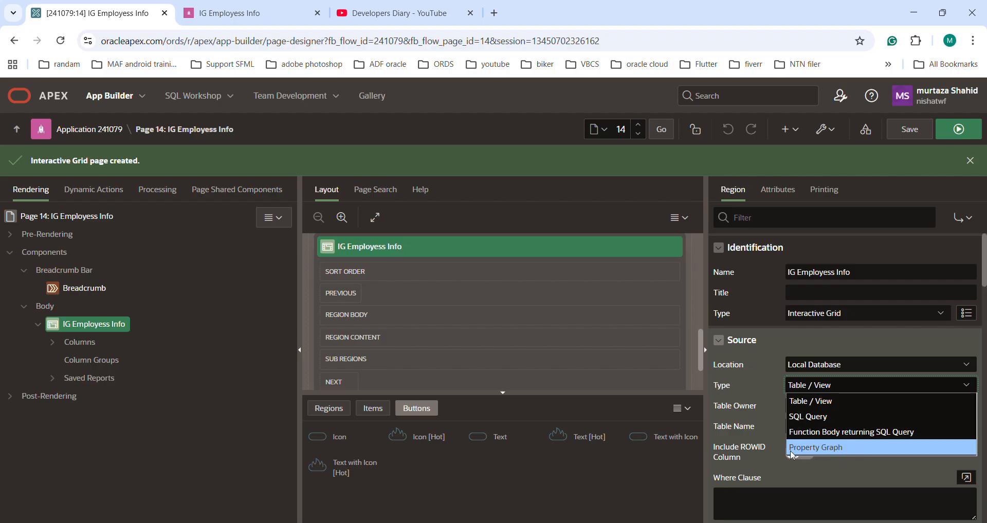
click(824, 386)
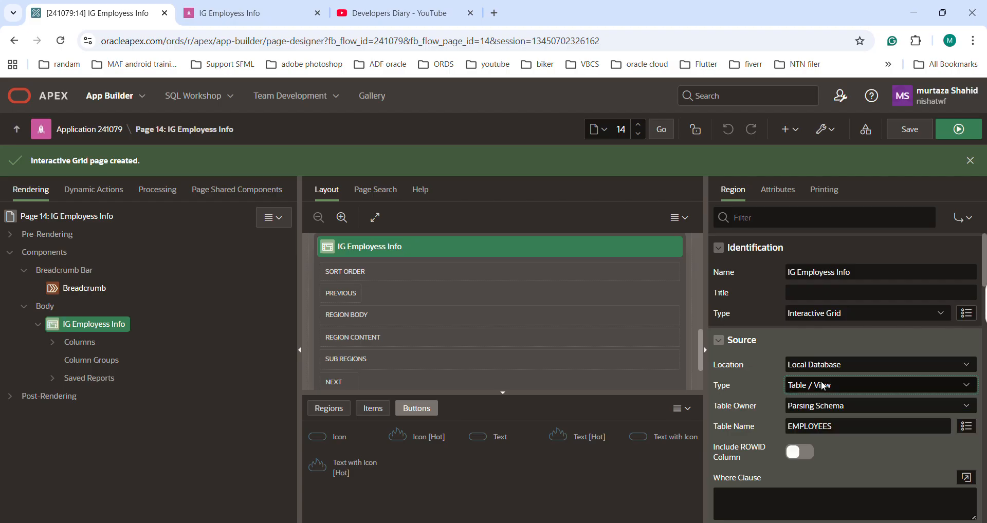
click(846, 389)
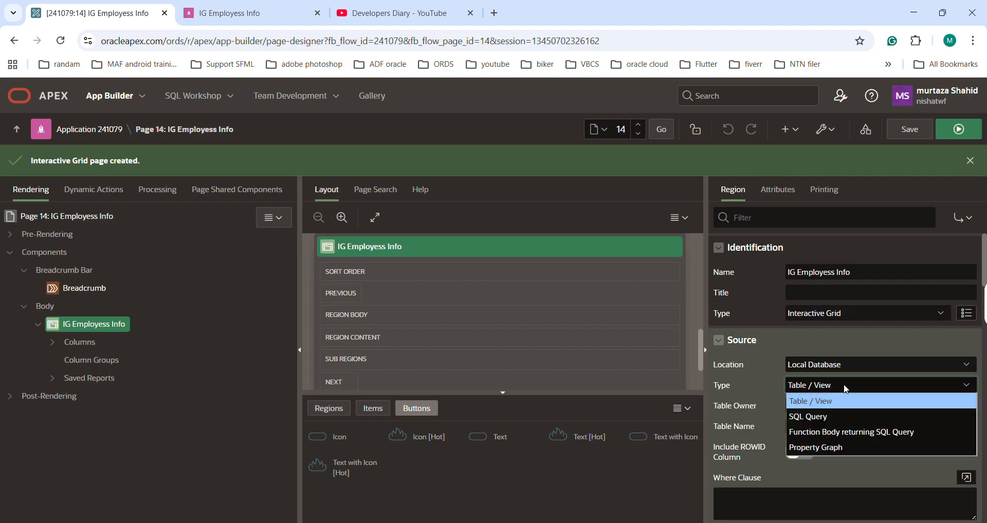
click(821, 417)
scroll(823, 360, down, 3)
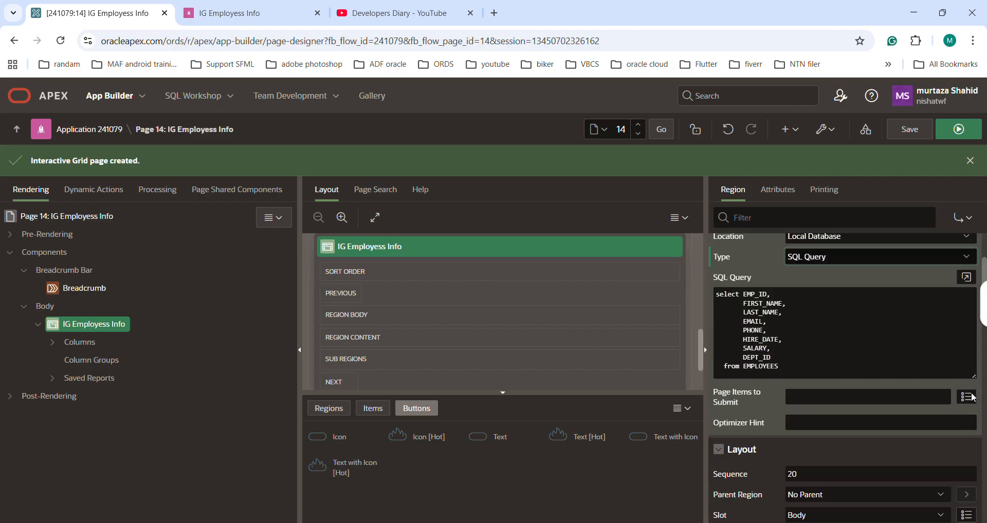
drag(786, 366, 710, 301)
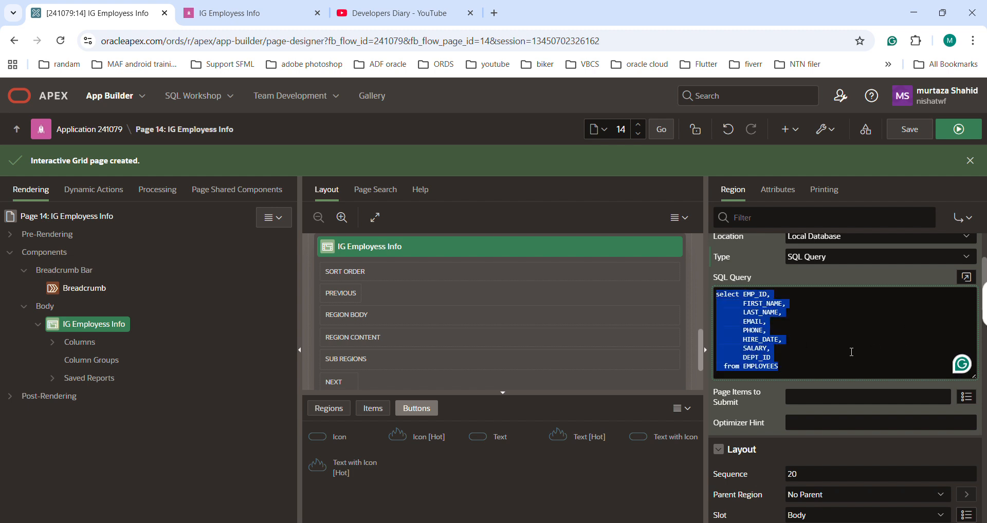
click(909, 129)
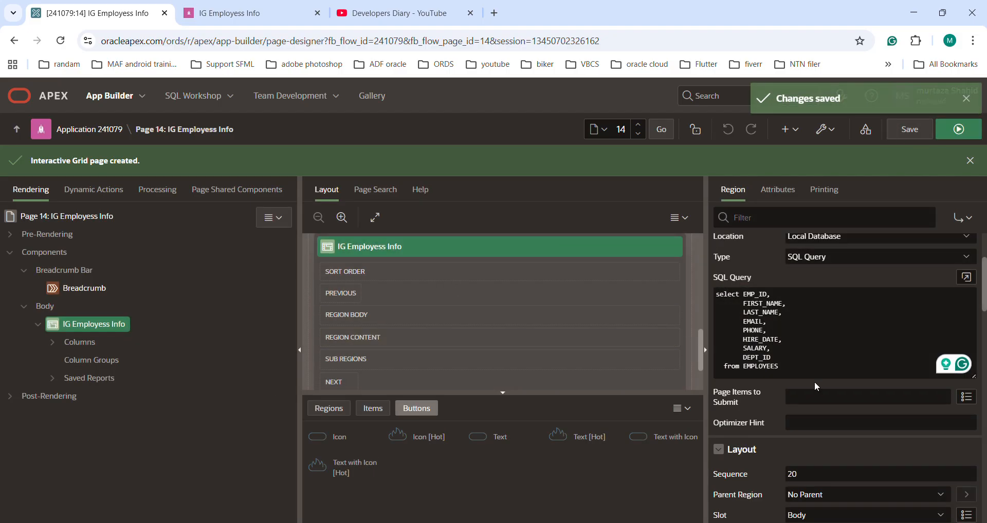
Step: Examine the grid region's edit attributes and allowed operations, comparing them with the running page
scroll(814, 382, down, 2)
scroll(503, 360, down, 2)
click(776, 189)
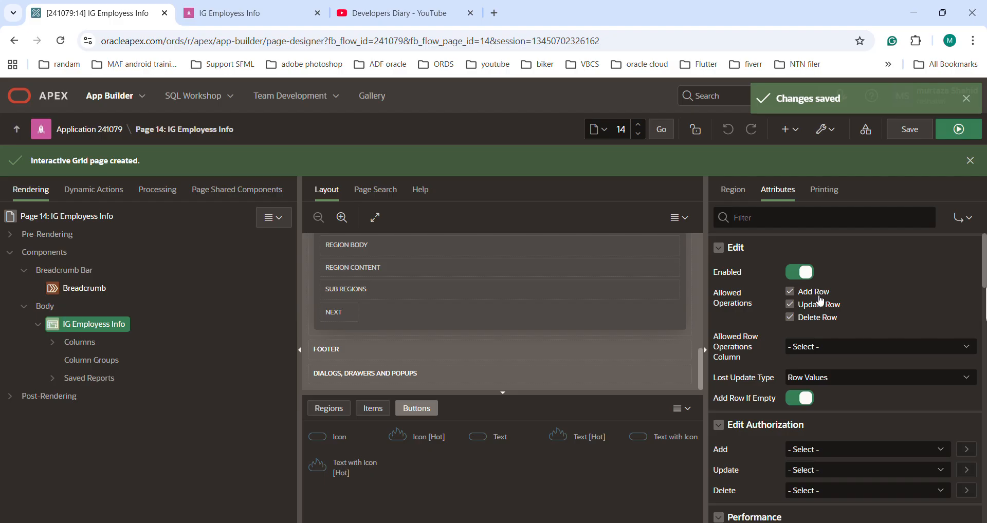
click(262, 14)
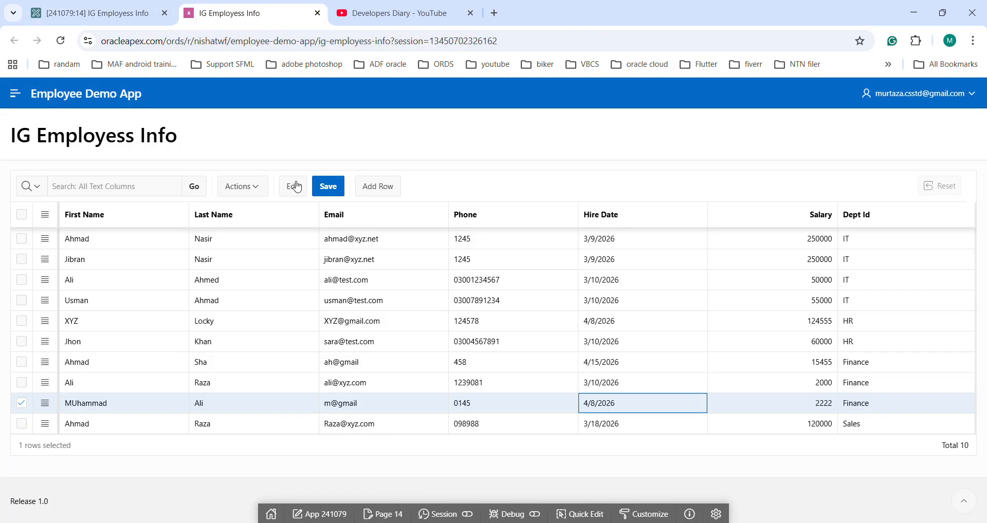
click(106, 13)
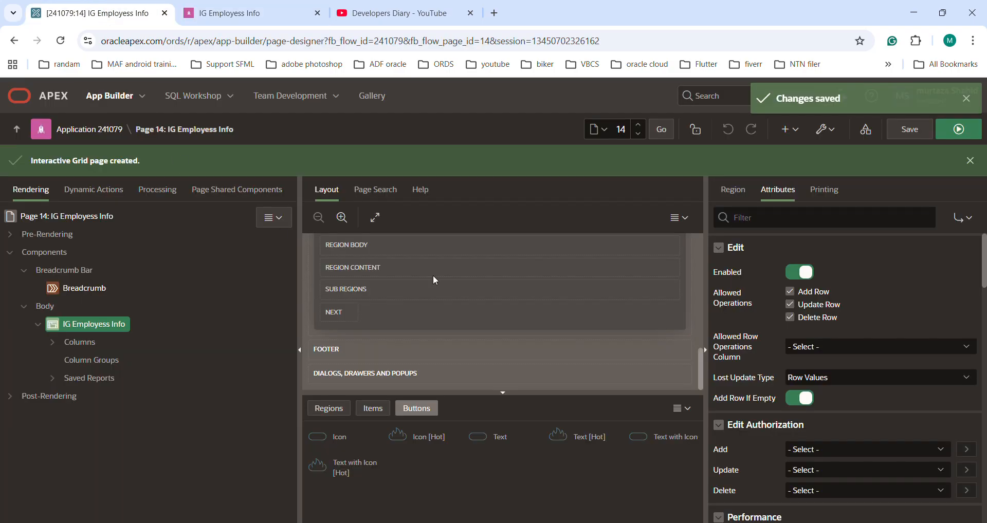
Step: Disallow the Delete Row operation for the grid, save and run the page, and check the first row's available actions
click(801, 319)
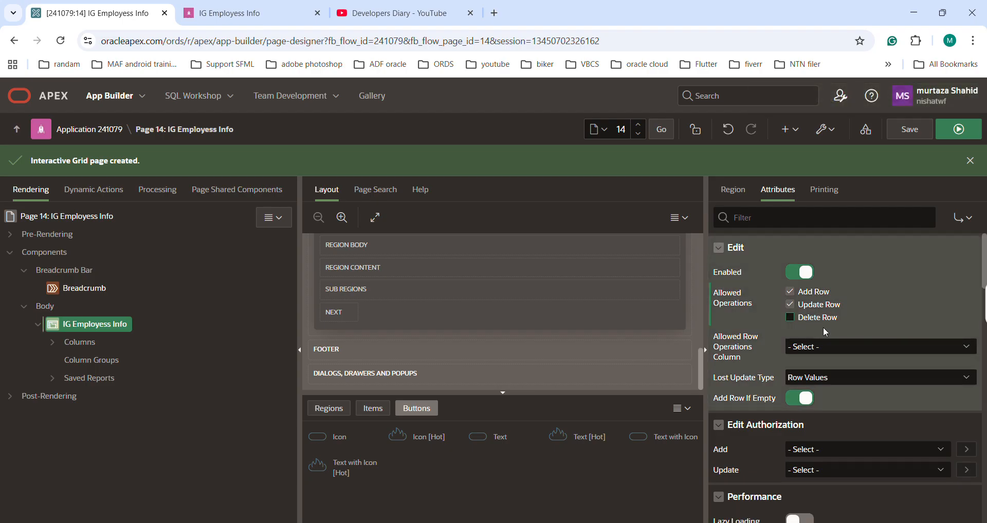
click(240, 16)
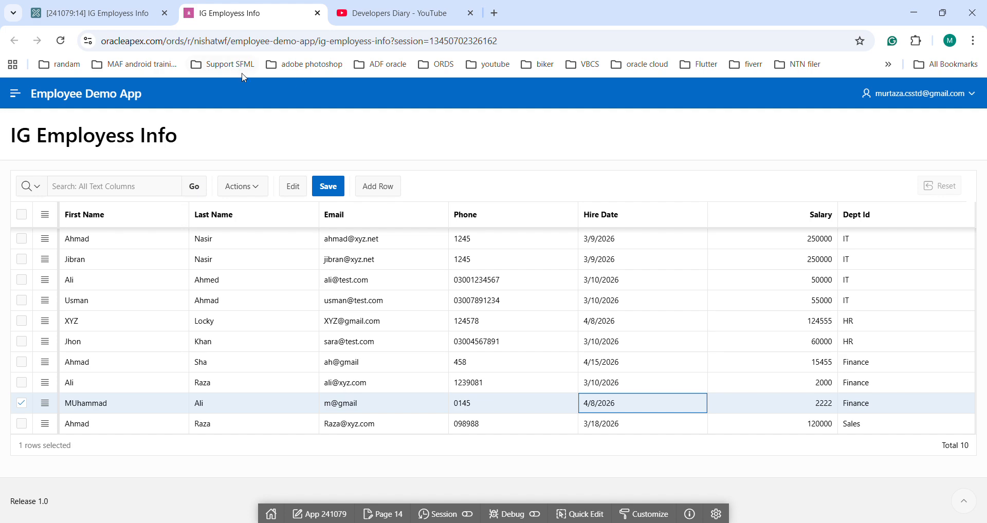
click(97, 12)
click(909, 129)
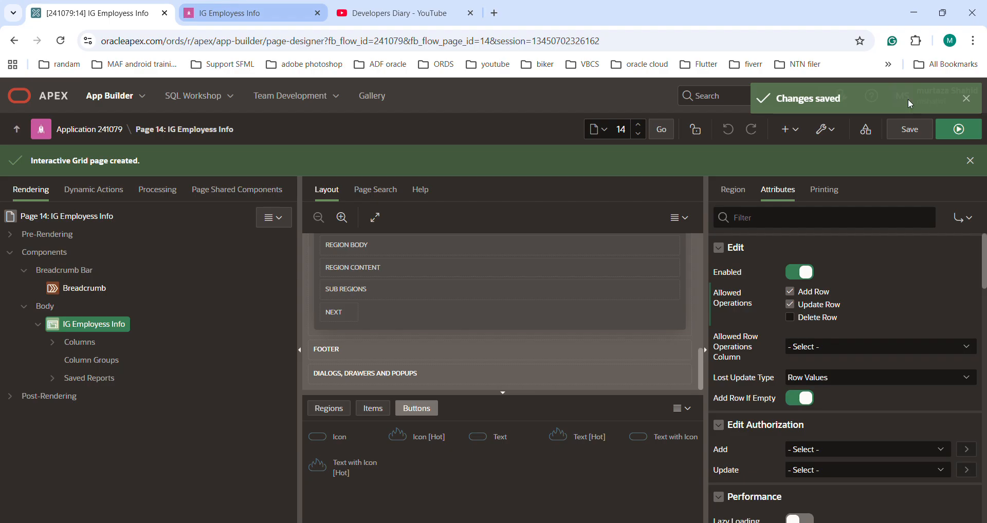
click(959, 129)
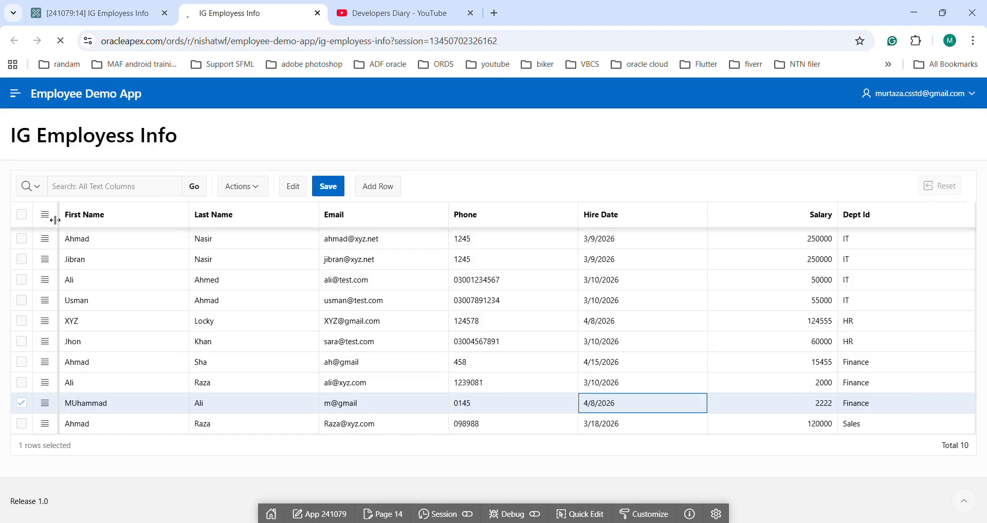
click(45, 239)
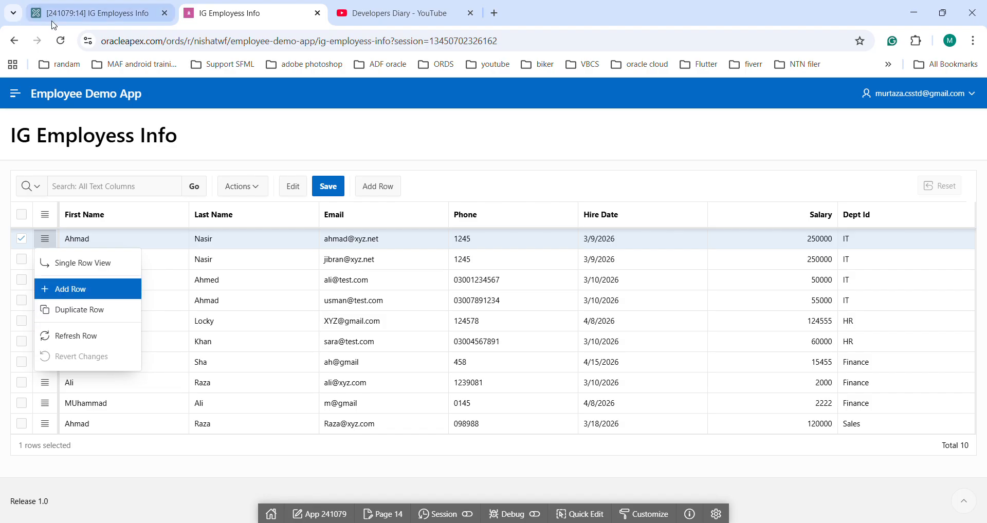
Step: Allow the Delete Row operation again, disallow Update Row for the grid and save the page
click(90, 13)
click(795, 318)
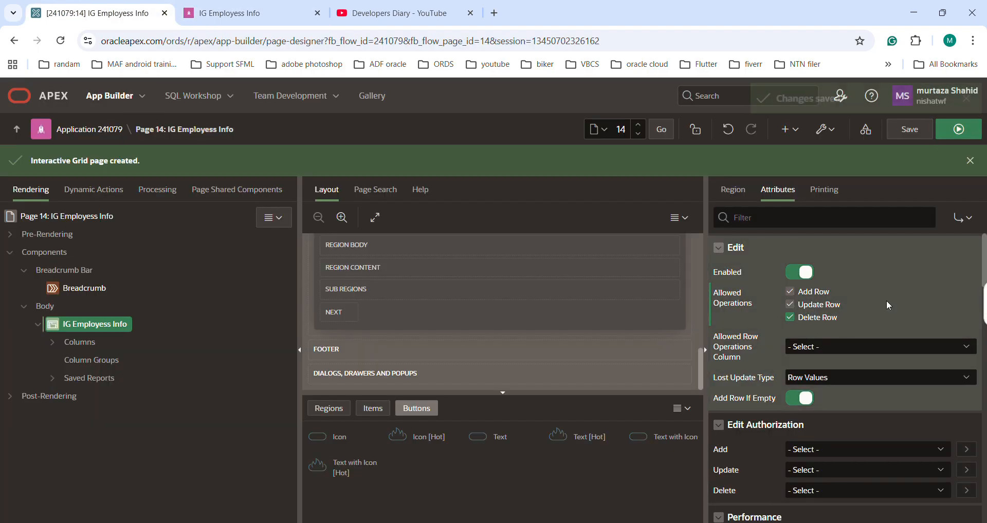
click(818, 310)
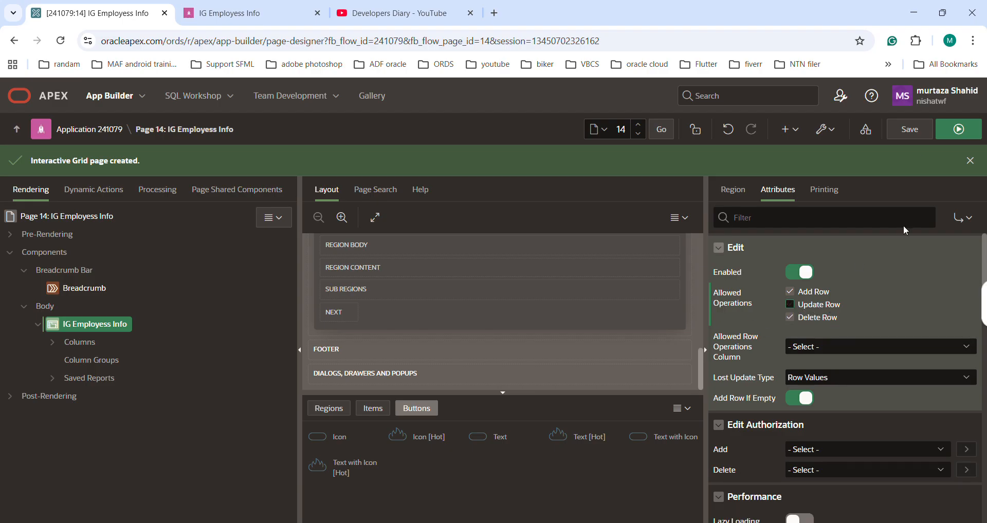
click(919, 130)
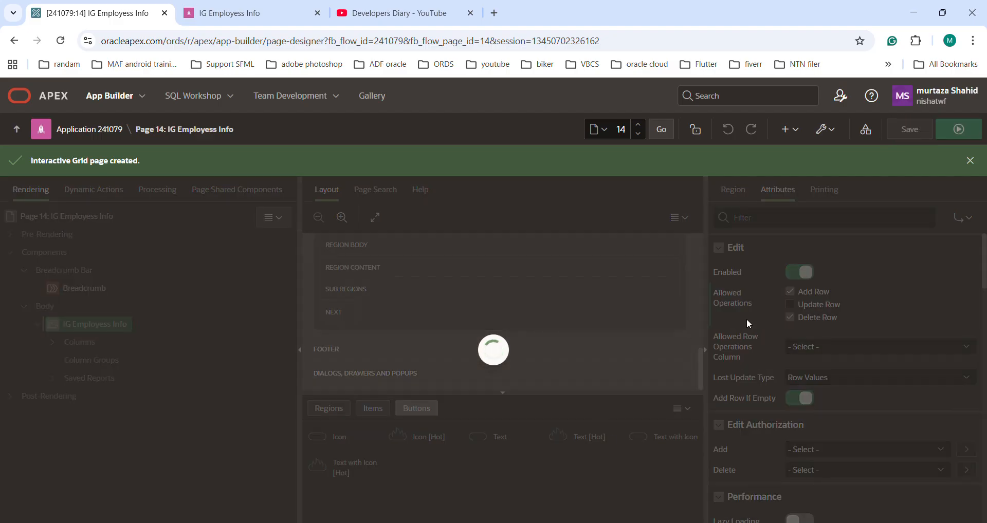
Step: Reload the running grid page and test edit mode on the second employee row, leaving edit mode again
click(253, 6)
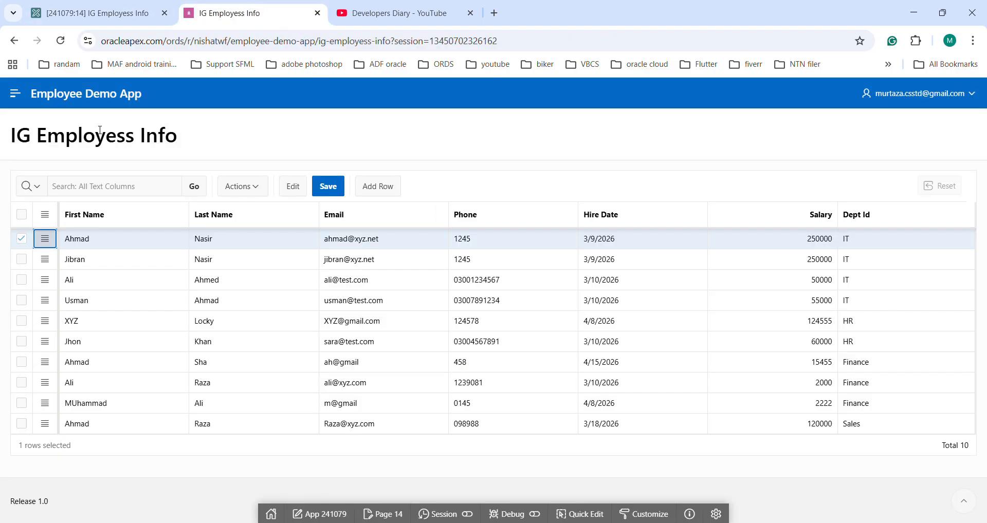
click(60, 40)
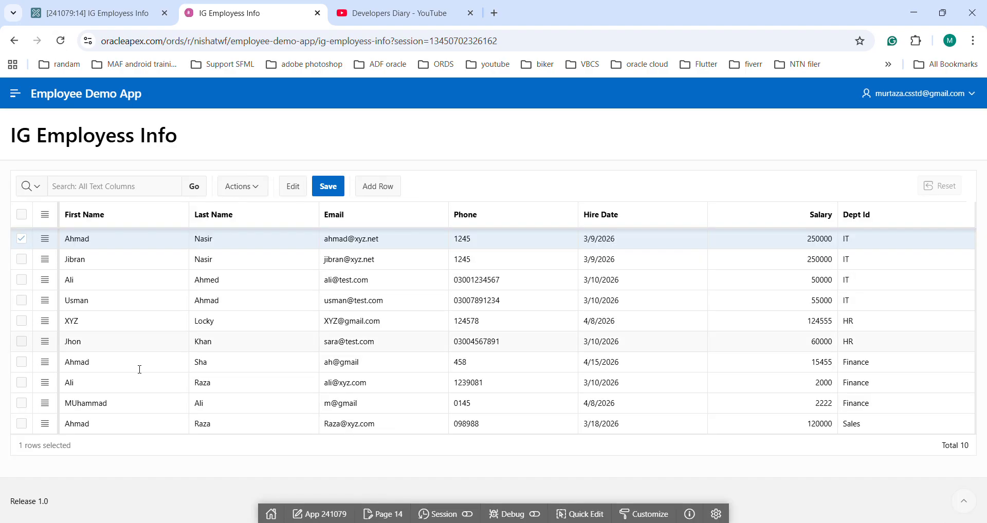
click(87, 260)
click(296, 193)
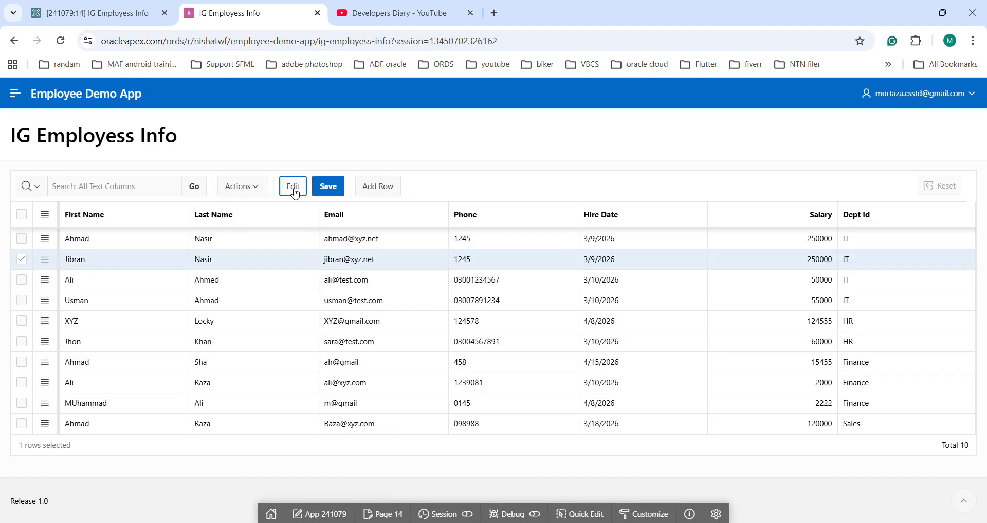
click(295, 194)
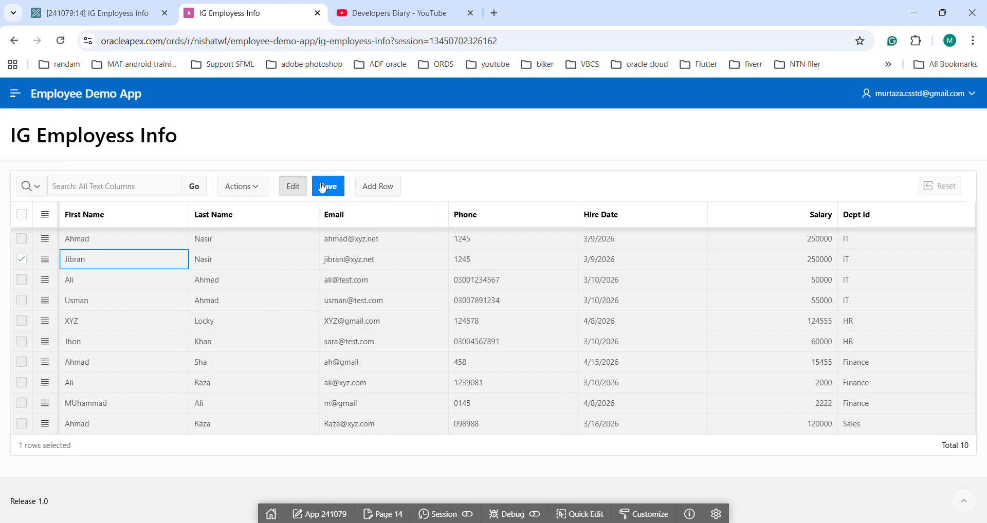
click(295, 188)
Step: Delete the second employee row from the grid, save the change and dismiss the notification
click(44, 259)
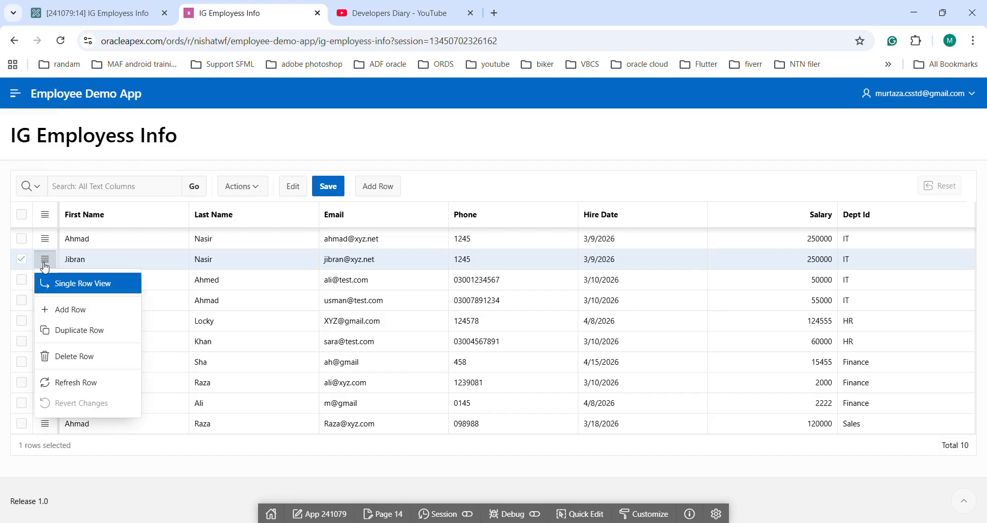
click(71, 358)
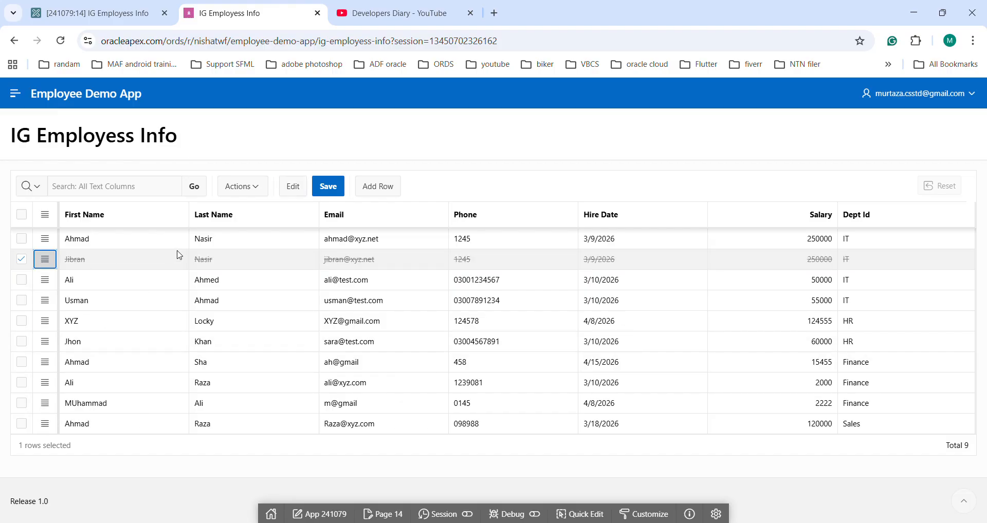
click(329, 187)
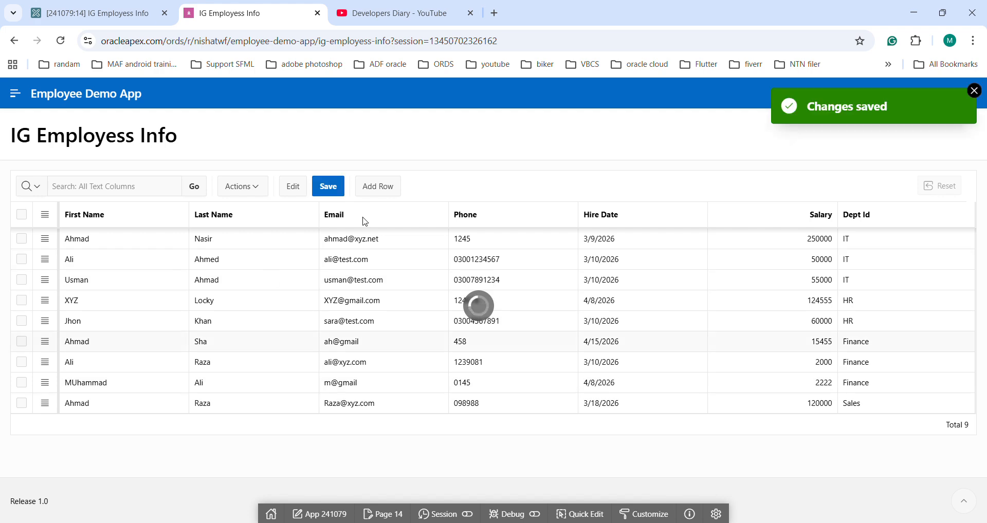
click(974, 88)
Step: Set the grid region's pagination type to Page, save and run the page, and check the pagination below the grid
click(126, 14)
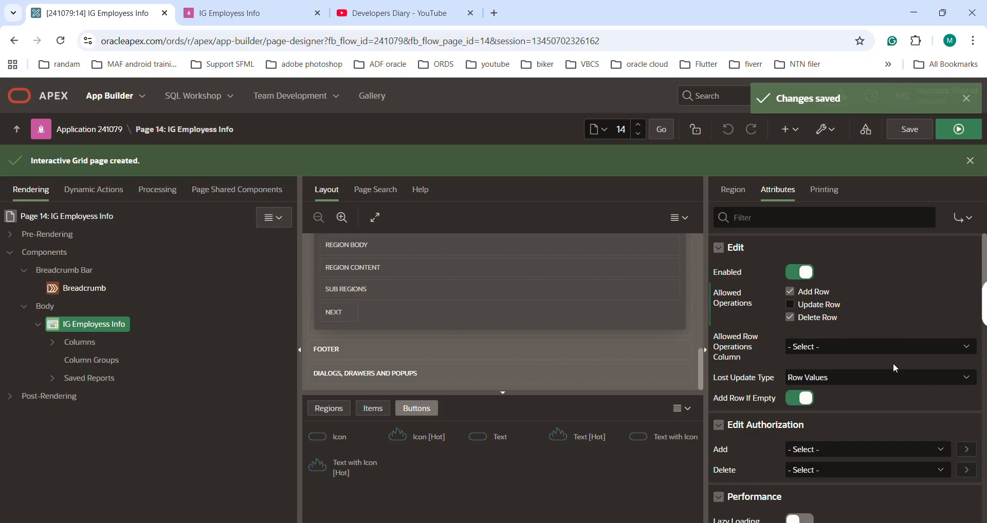
scroll(886, 365, down, 2)
scroll(841, 357, down, 3)
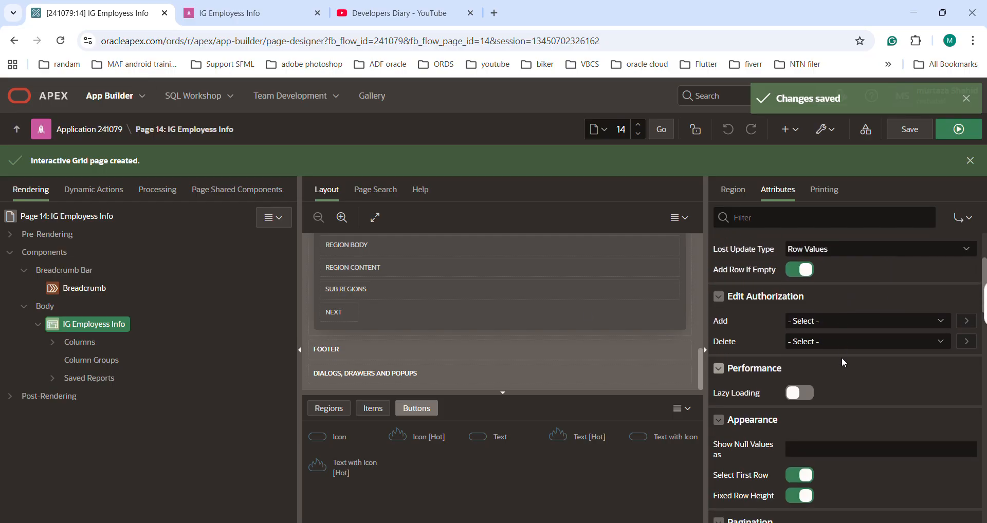
scroll(828, 345, down, 1)
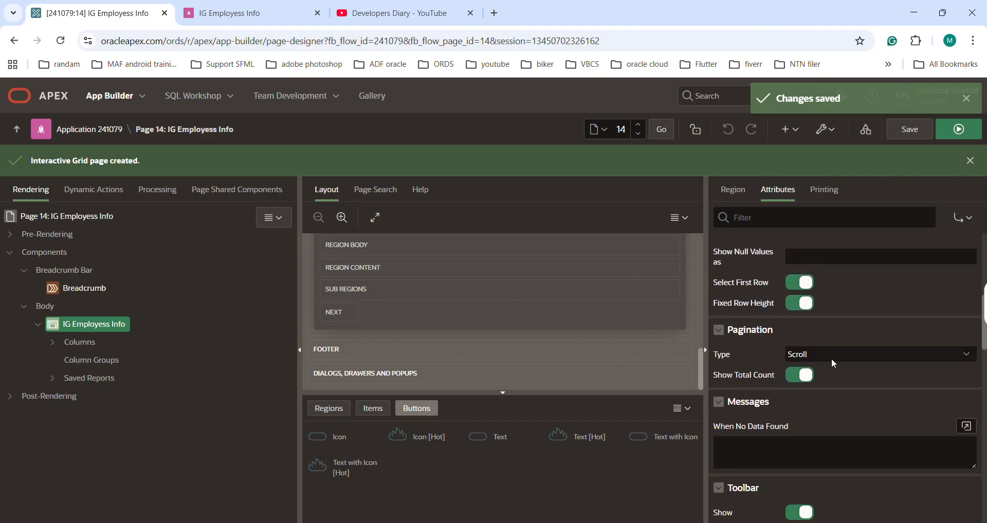
click(865, 352)
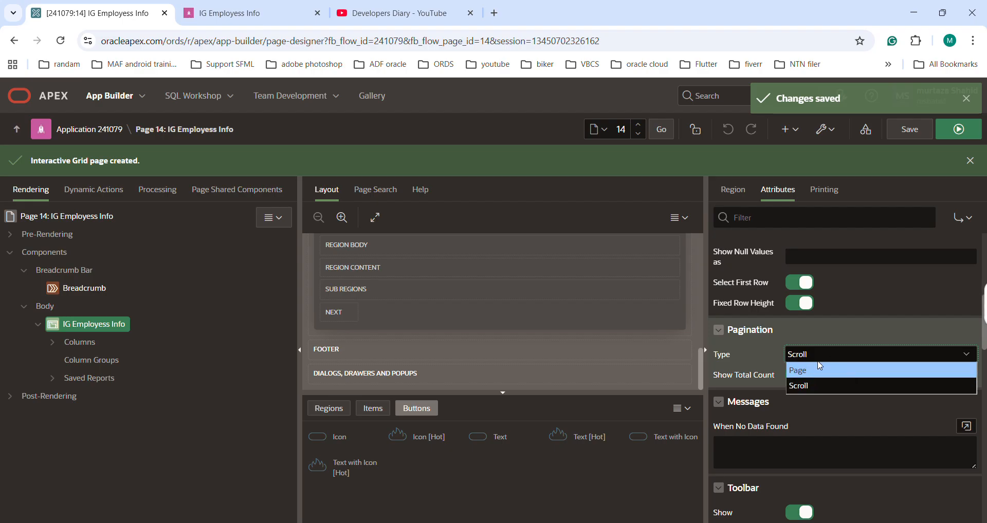
click(841, 371)
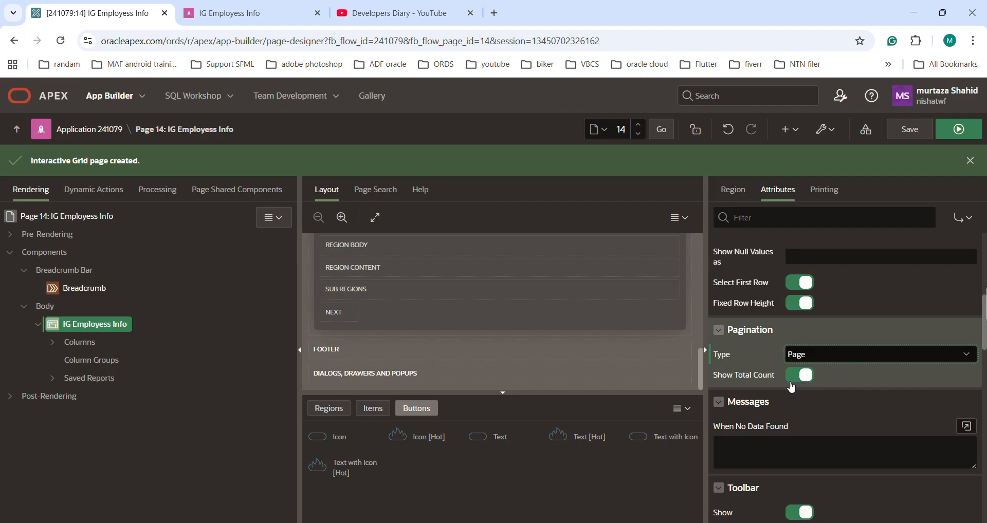
click(921, 130)
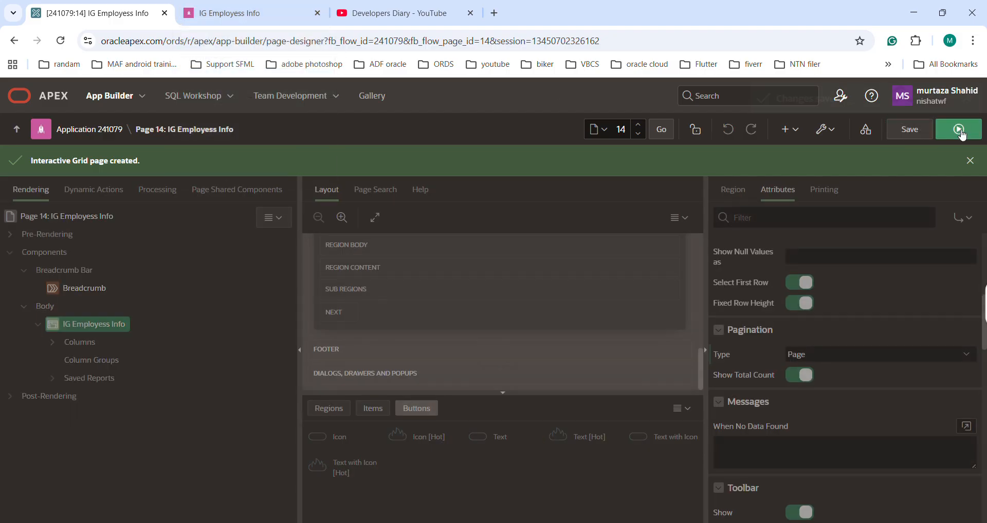
click(960, 130)
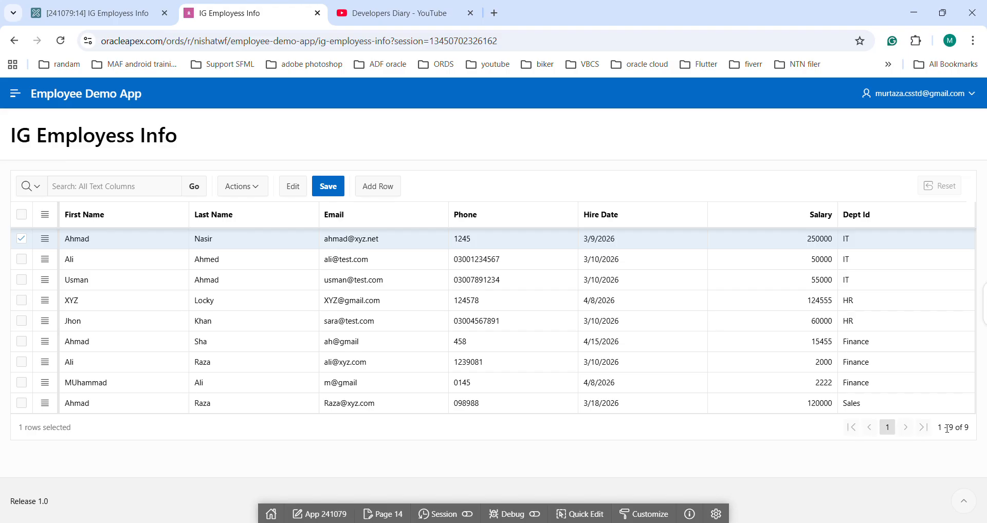
drag(937, 429, 961, 425)
Step: Set the running grid's format to 5 rows per page
click(260, 191)
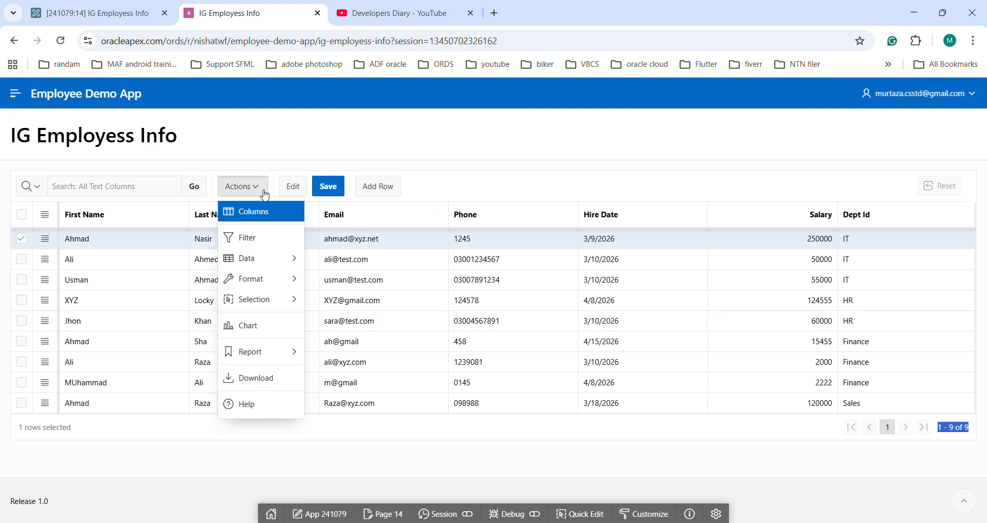
mouse_move(279, 268)
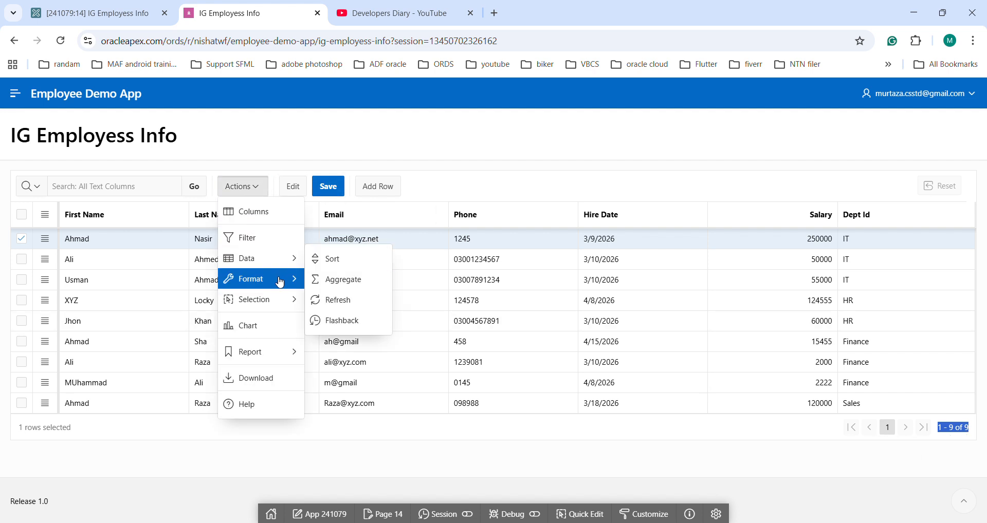
mouse_move(282, 299)
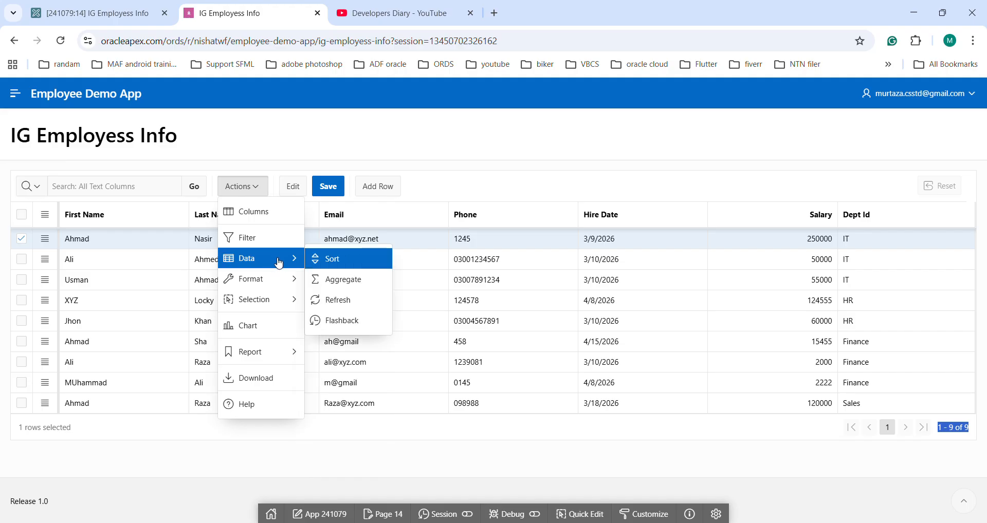
mouse_move(417, 345)
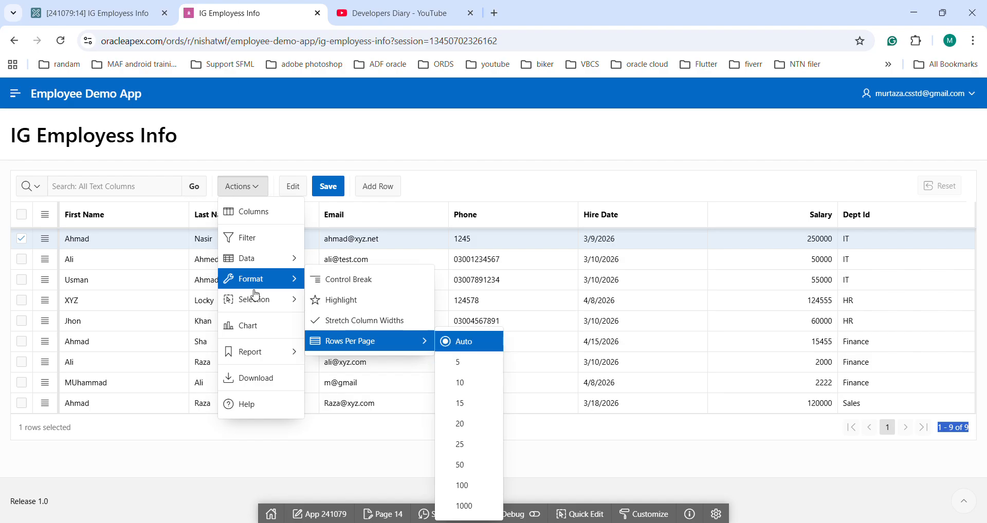
click(463, 361)
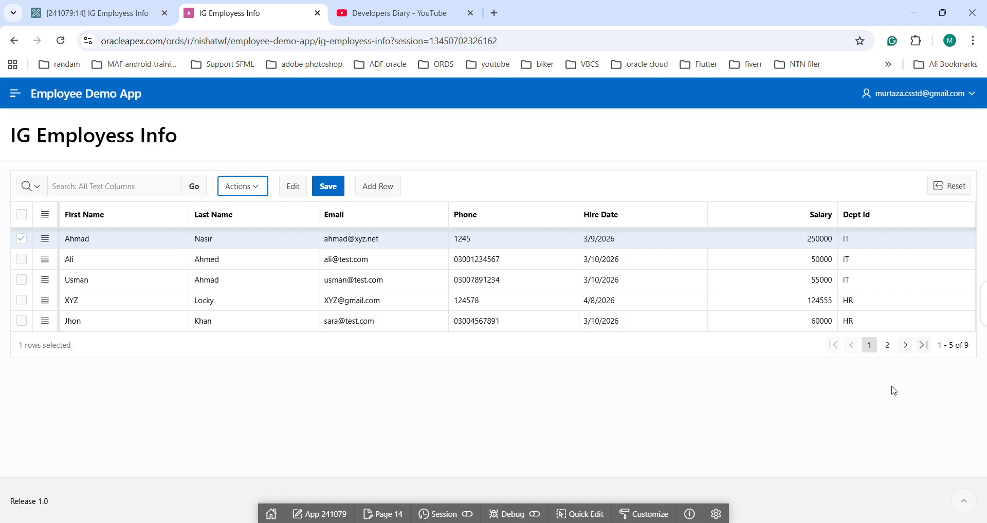
Step: Test the grid's pagination by going to the second page, back to the first and to the second again
click(894, 391)
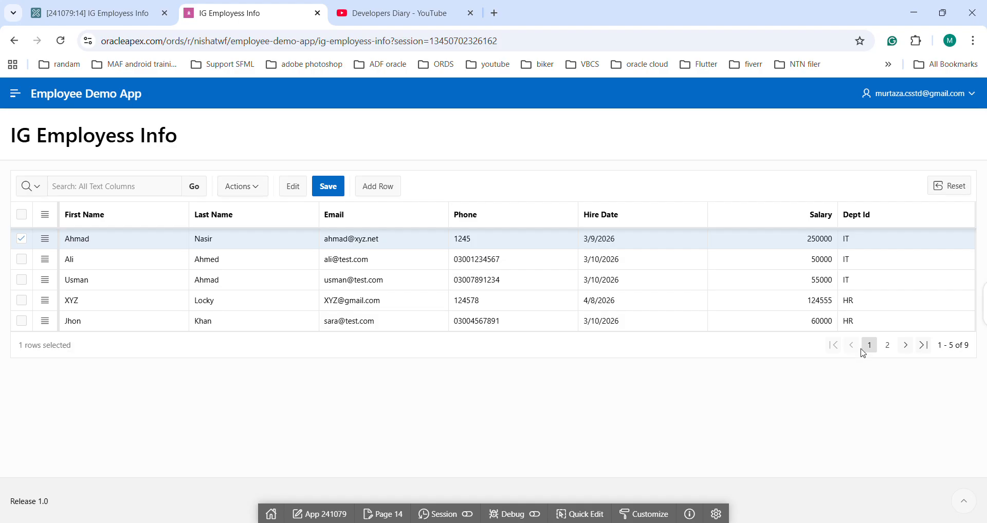
click(906, 349)
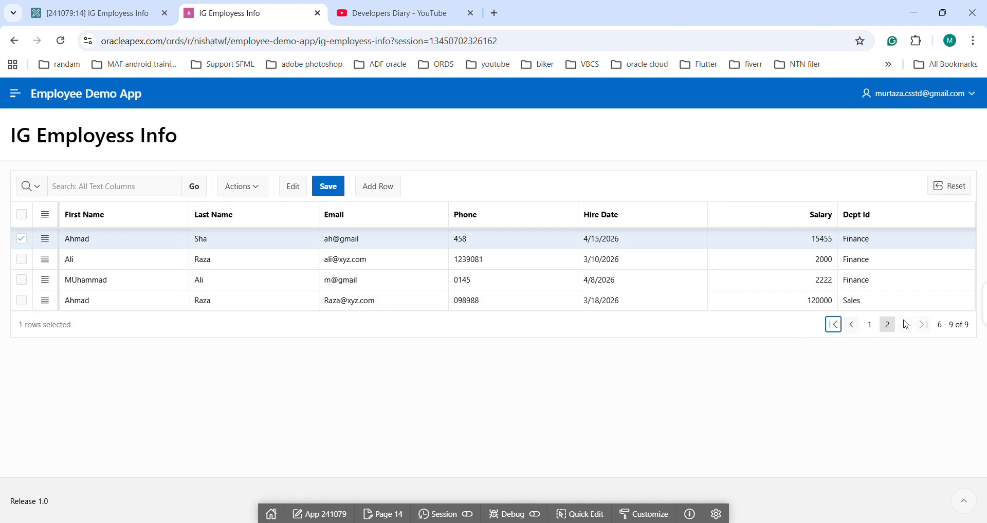
click(852, 326)
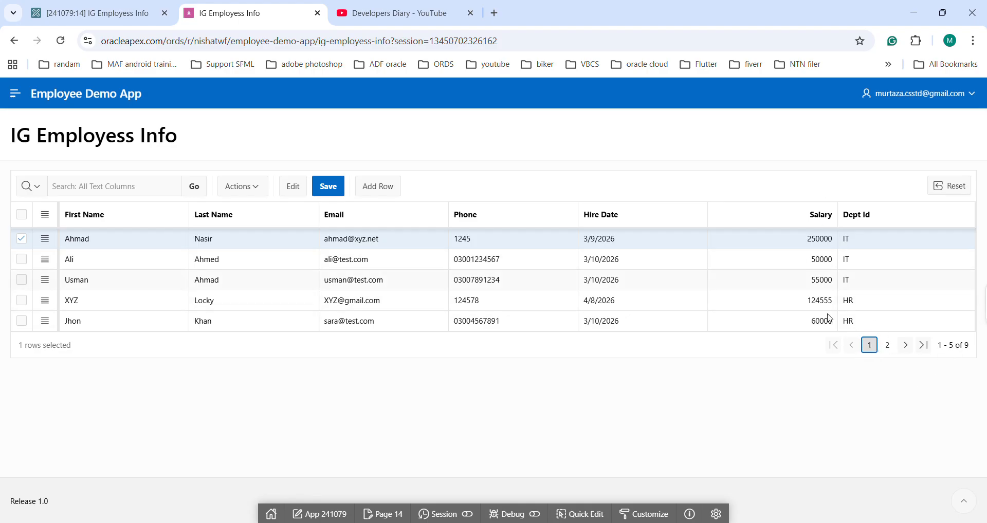
click(891, 345)
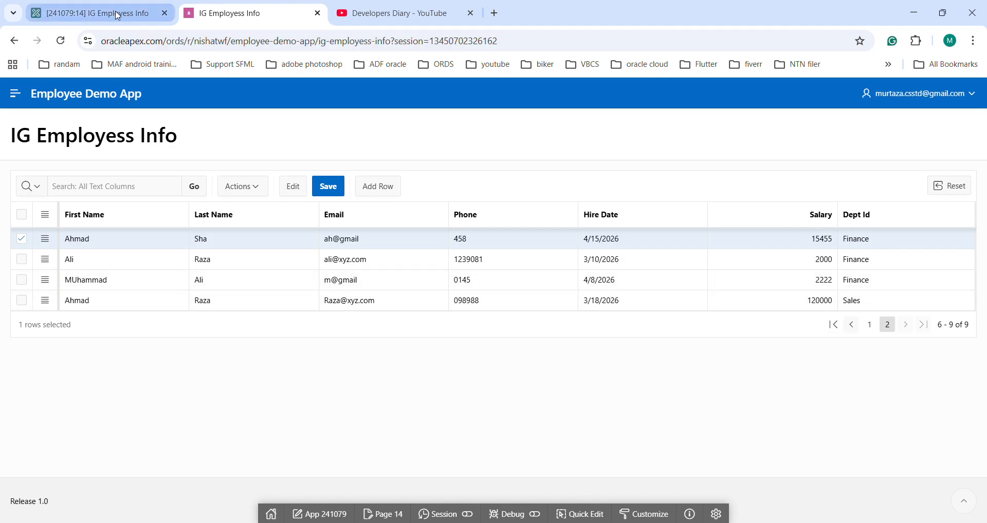
Step: Set the grid region's pagination type to Scroll, save and run the page, and check the row total below the grid
click(149, 13)
click(824, 357)
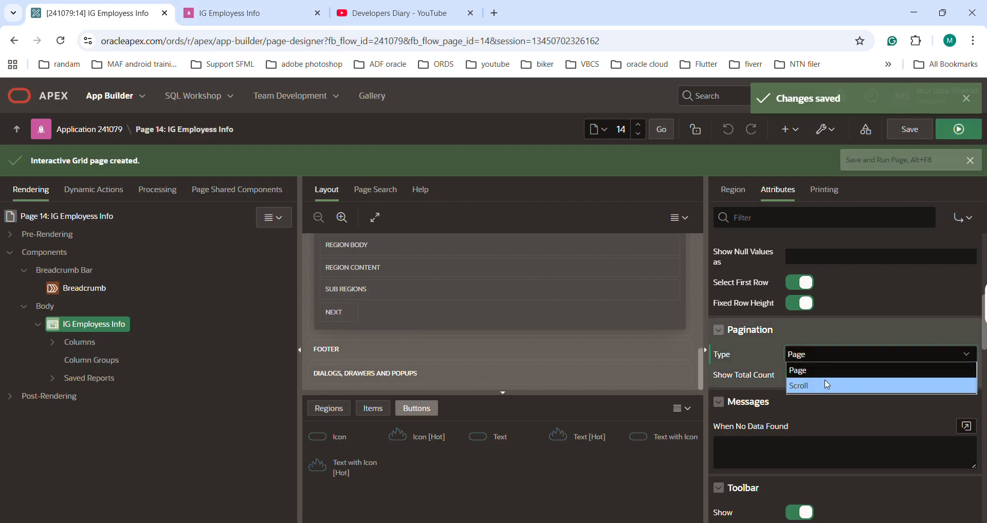
click(826, 385)
click(921, 127)
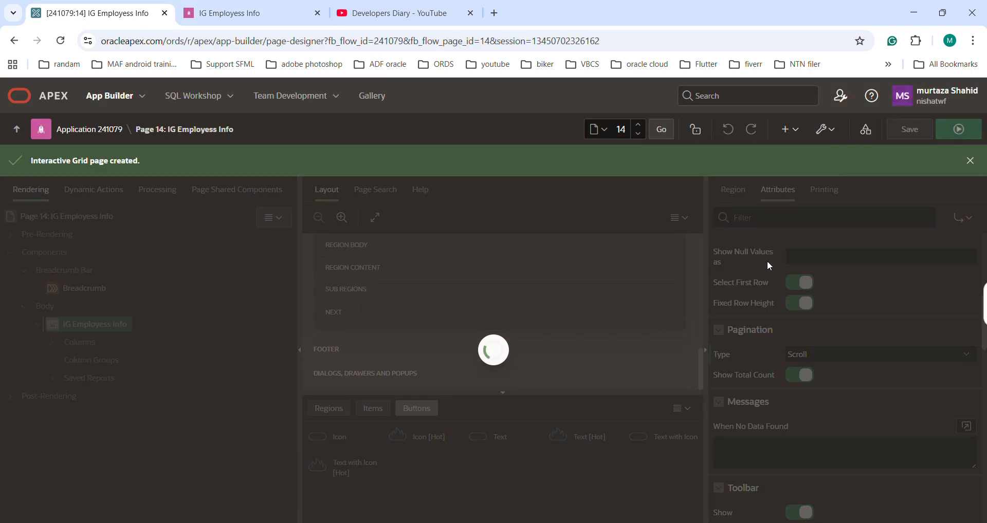
click(959, 129)
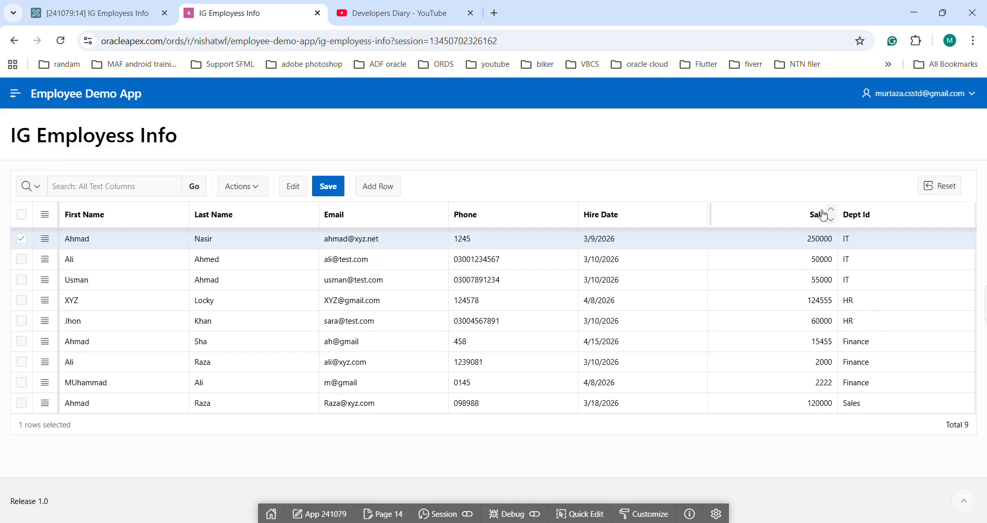
drag(950, 426, 969, 426)
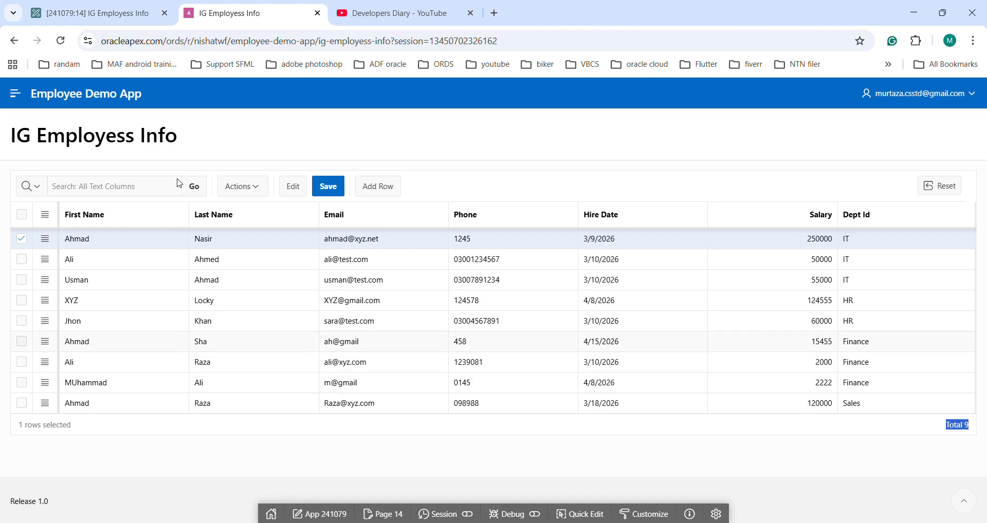
Step: Set the grid's When No Data Found message to "No employee data exists in the interactive grid" and save the page
click(92, 13)
scroll(840, 380, down, 2)
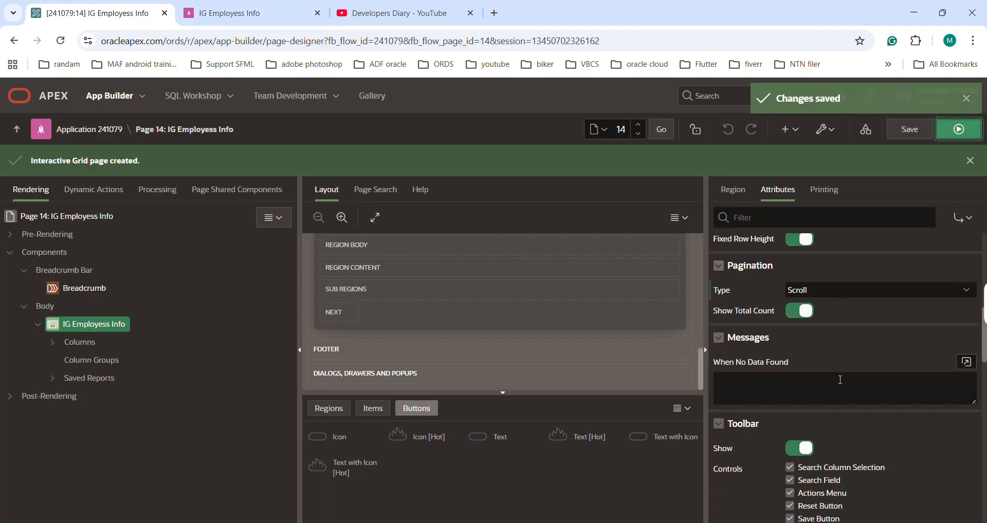
scroll(871, 363, down, 2)
scroll(777, 363, up, 2)
click(755, 388)
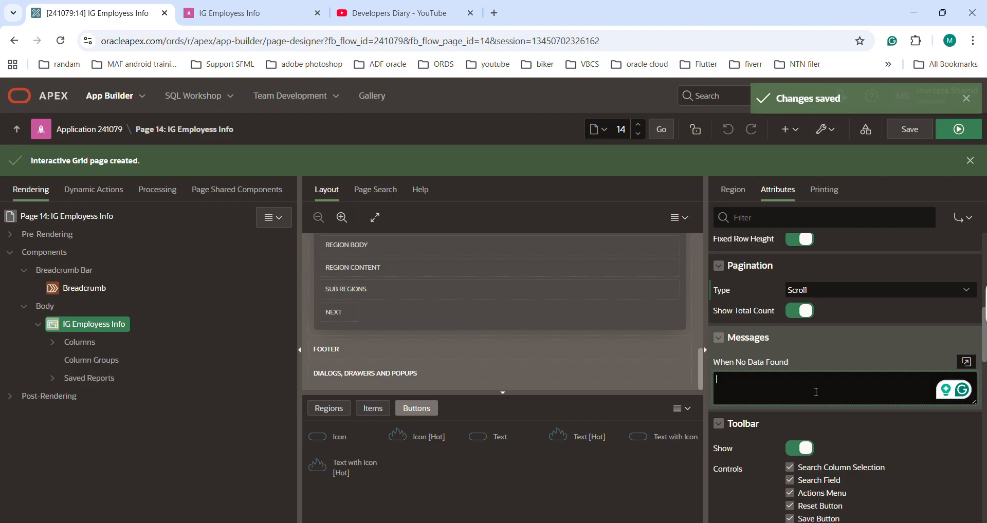
text(No)
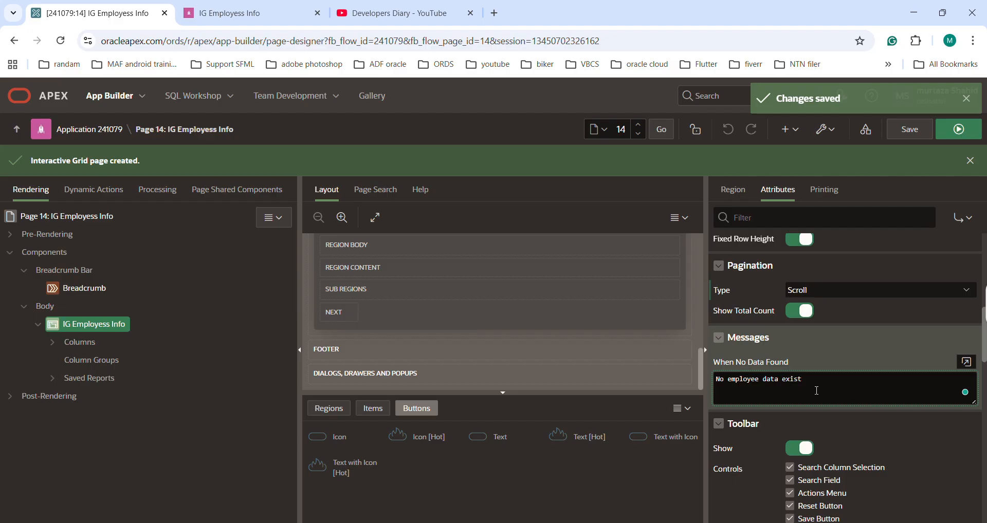
text(employee data exist i)
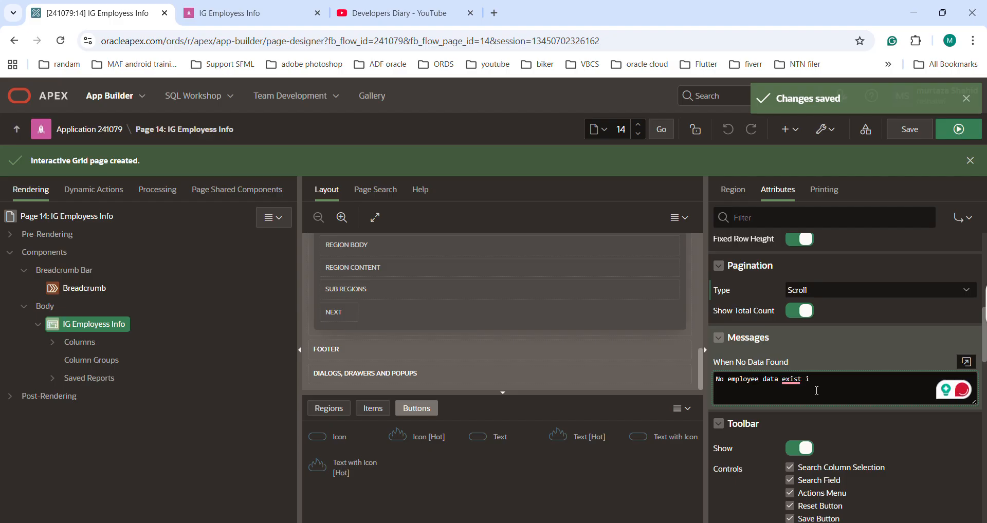
text(s)
key(Right)
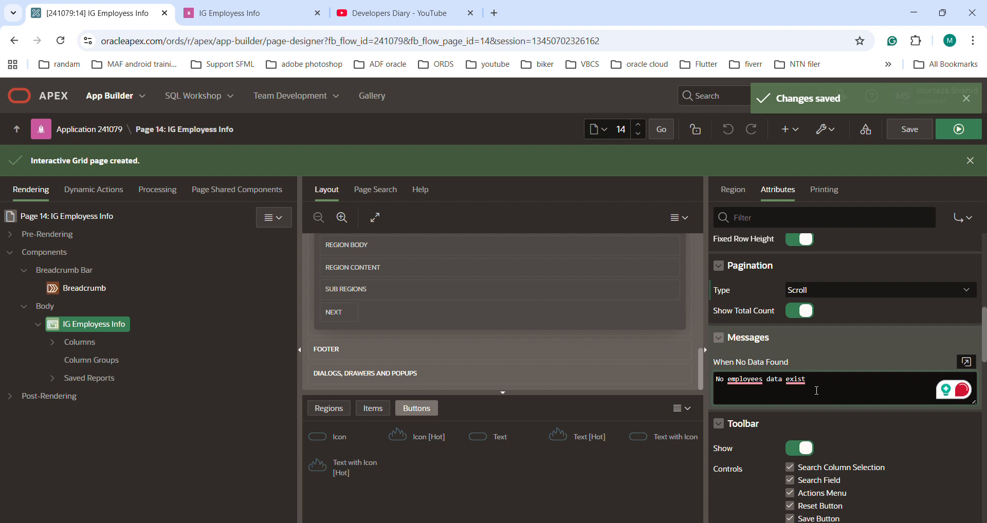
mouse_move(745, 381)
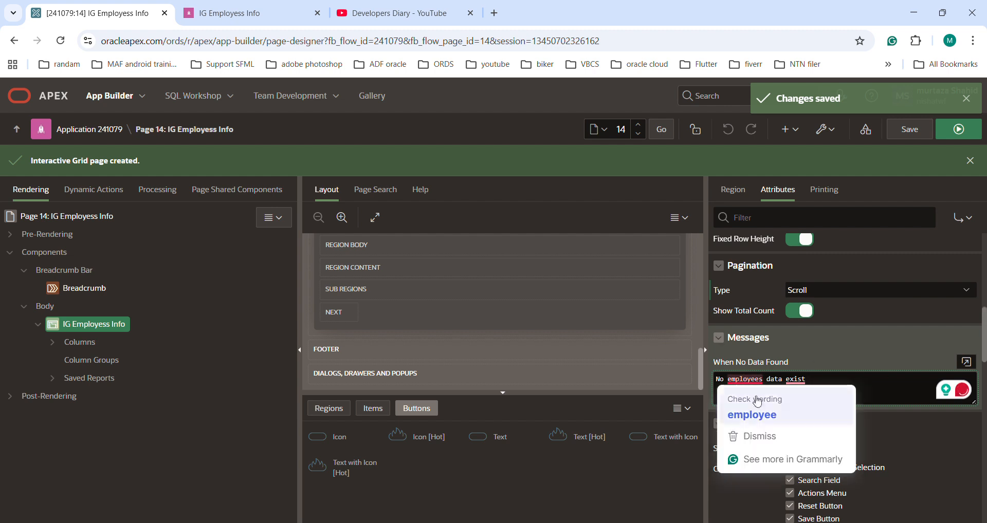
click(764, 415)
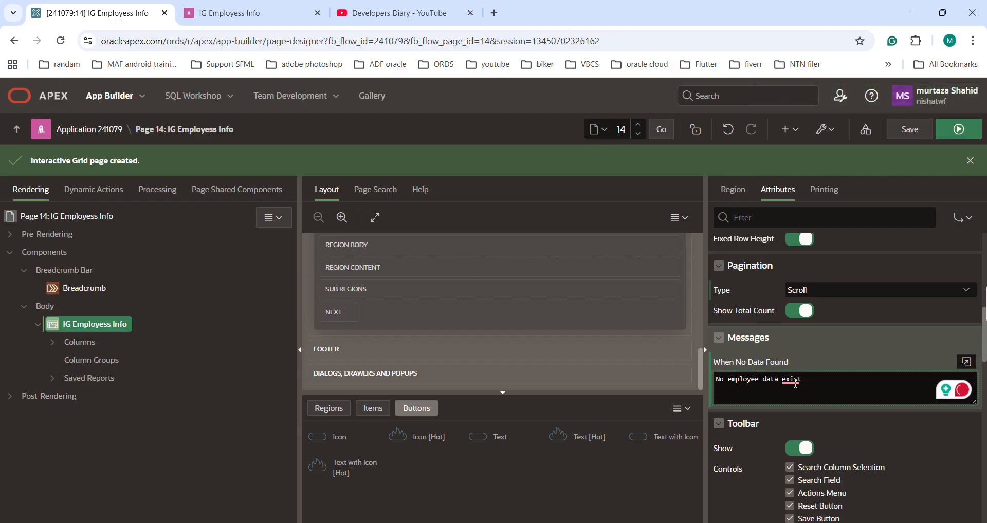
mouse_move(796, 384)
click(787, 411)
text(in the interactive grid)
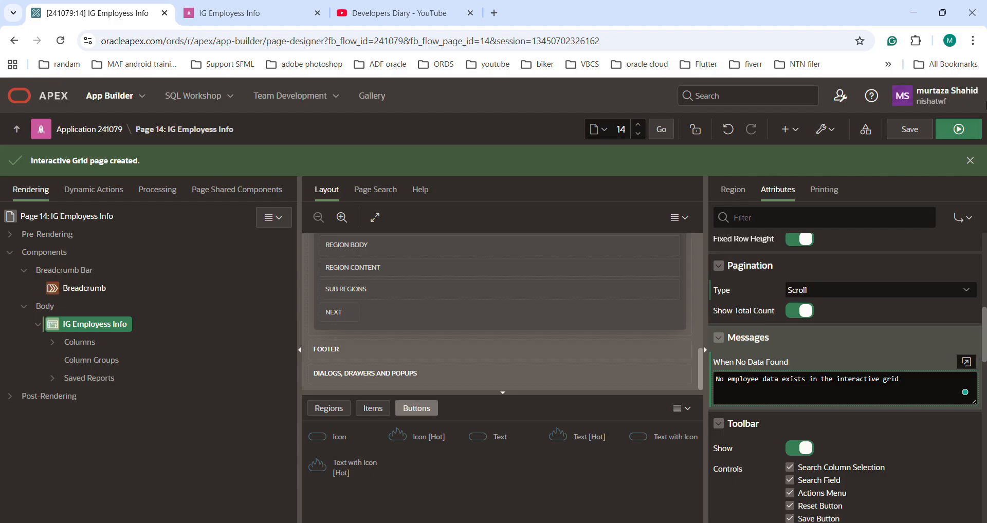
click(908, 131)
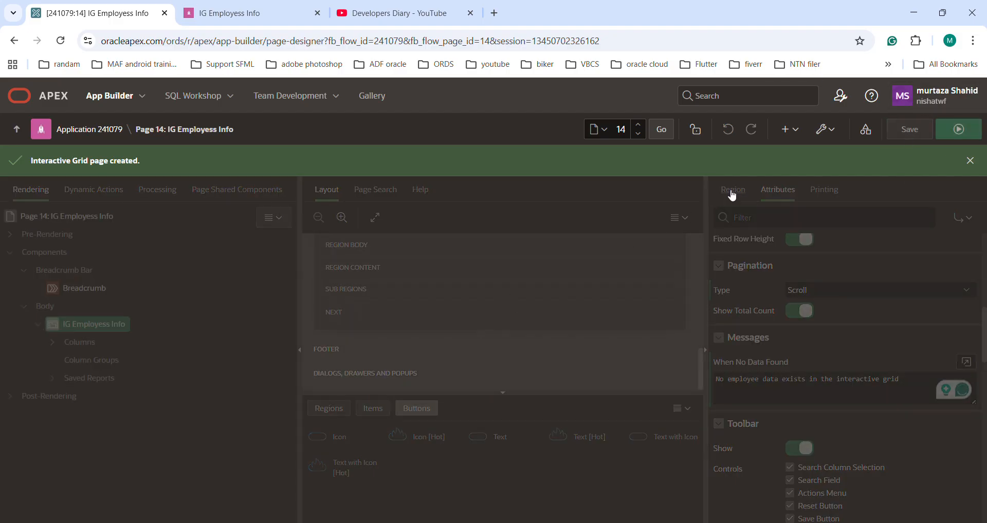
Step: Add the condition "where 1=2" to the end of the region's SQL query, validate it and save the page
click(733, 190)
click(807, 300)
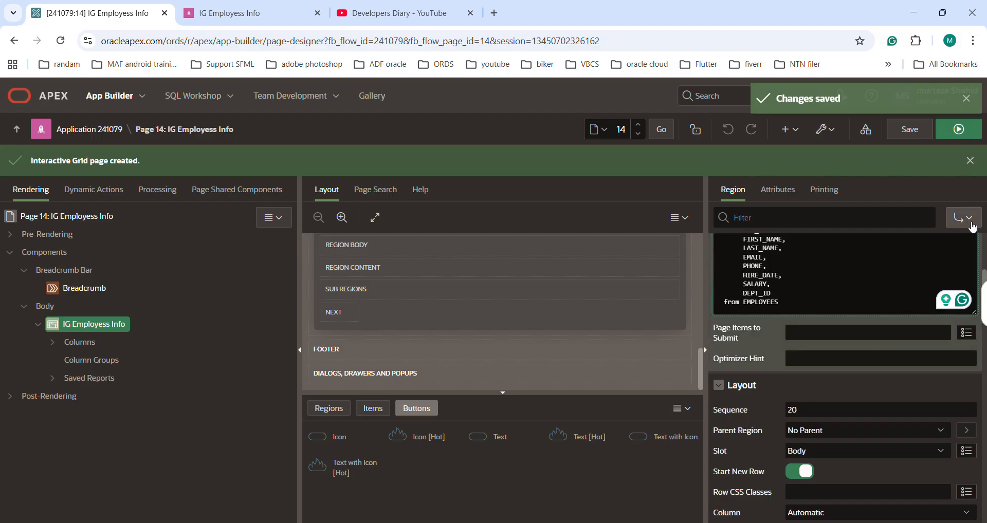
scroll(934, 320, up, 3)
click(967, 342)
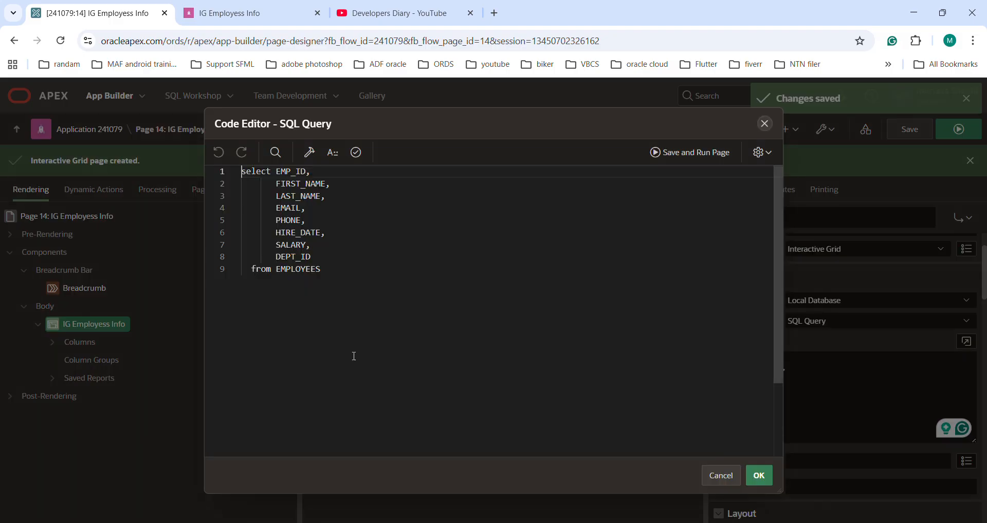
click(340, 271)
key(Return)
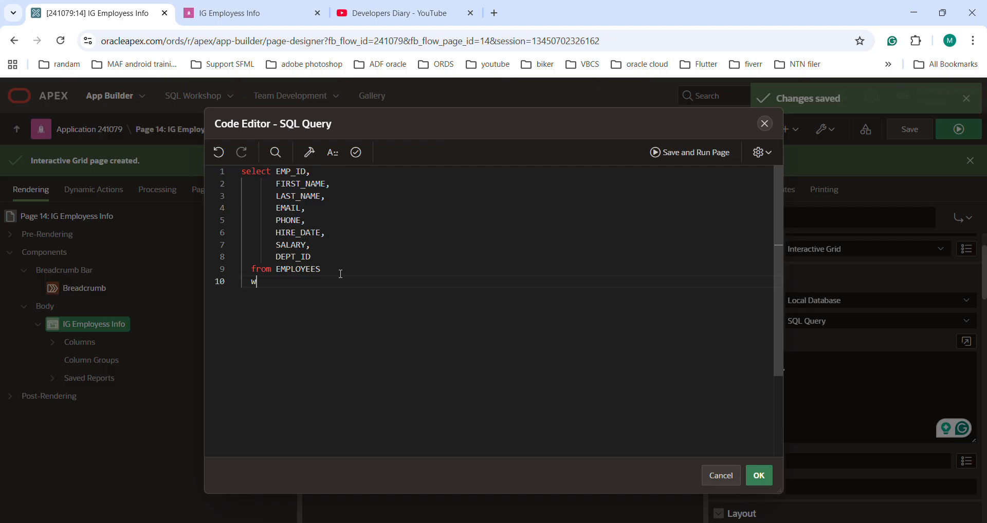
text(where 1=2)
click(357, 152)
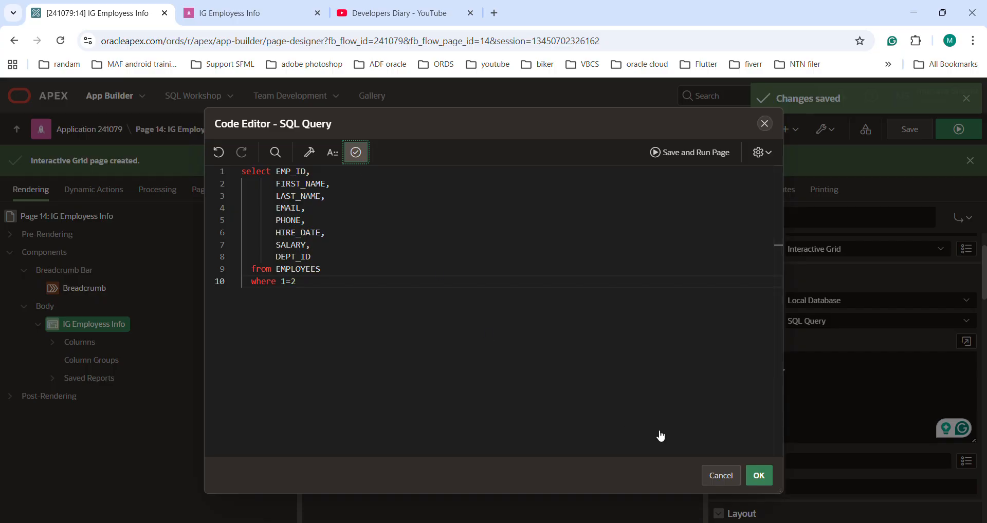
click(769, 480)
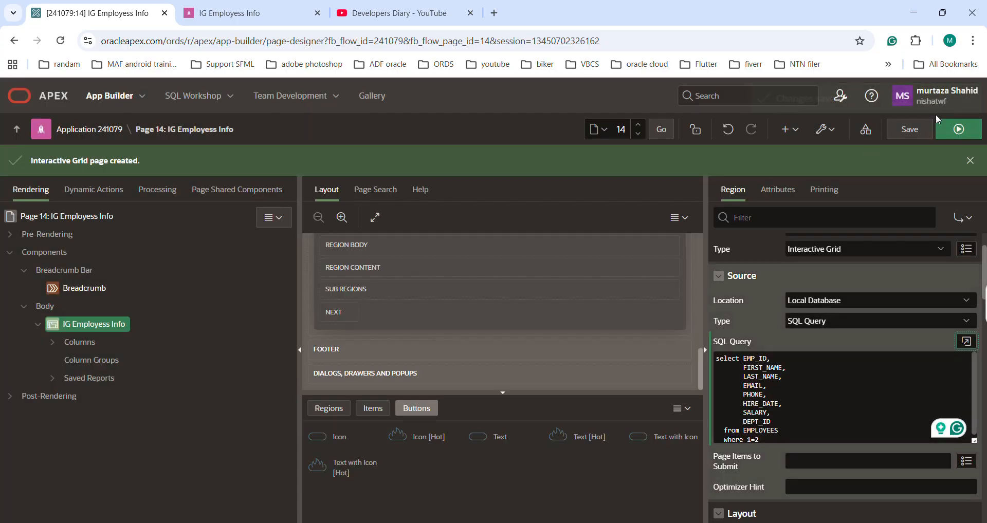
click(922, 131)
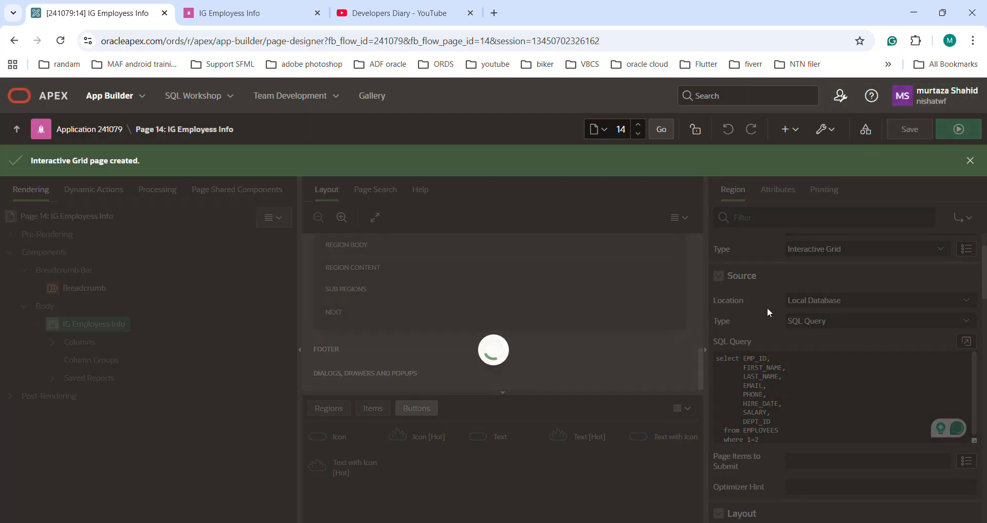
Step: Review the grid's no-data message setting, reload the running grid page and inspect how the grid displays without data
click(779, 190)
scroll(813, 360, down, 6)
scroll(825, 414, up, 6)
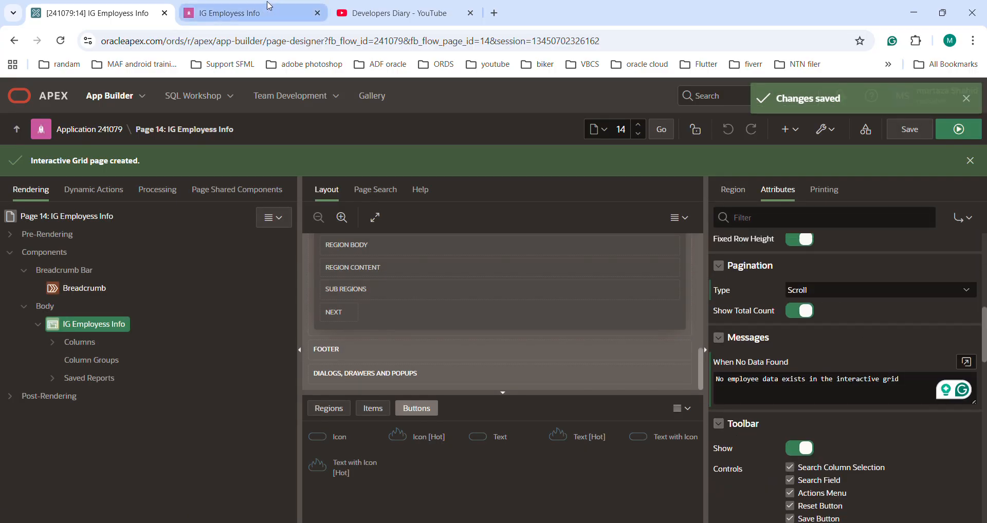
click(232, 13)
click(61, 41)
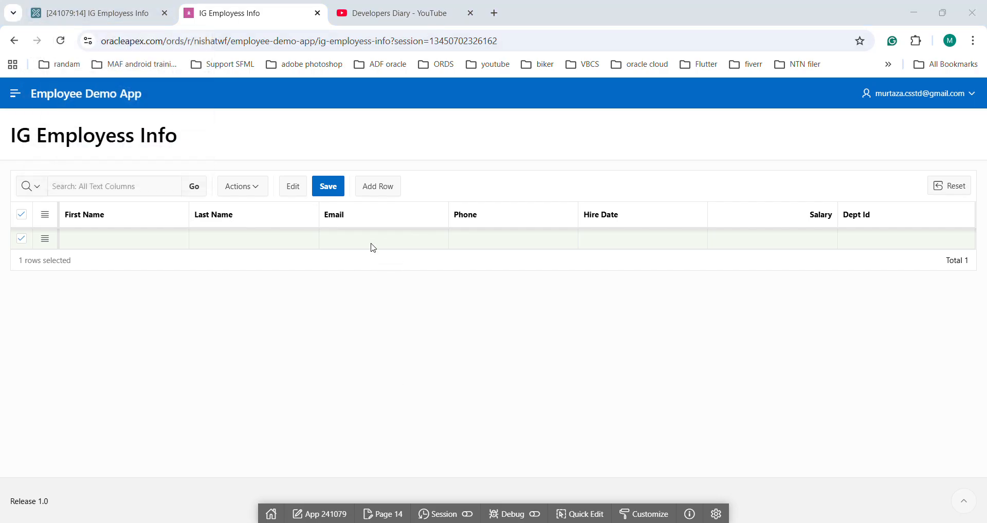
click(125, 244)
click(378, 250)
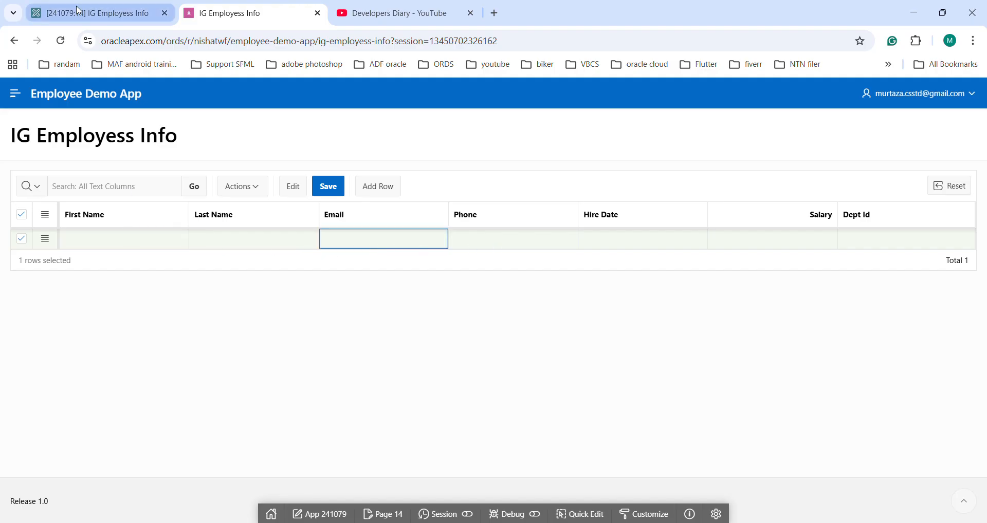
Step: Turn off Add Row If Empty in the grid's edit attributes and save the page
click(90, 13)
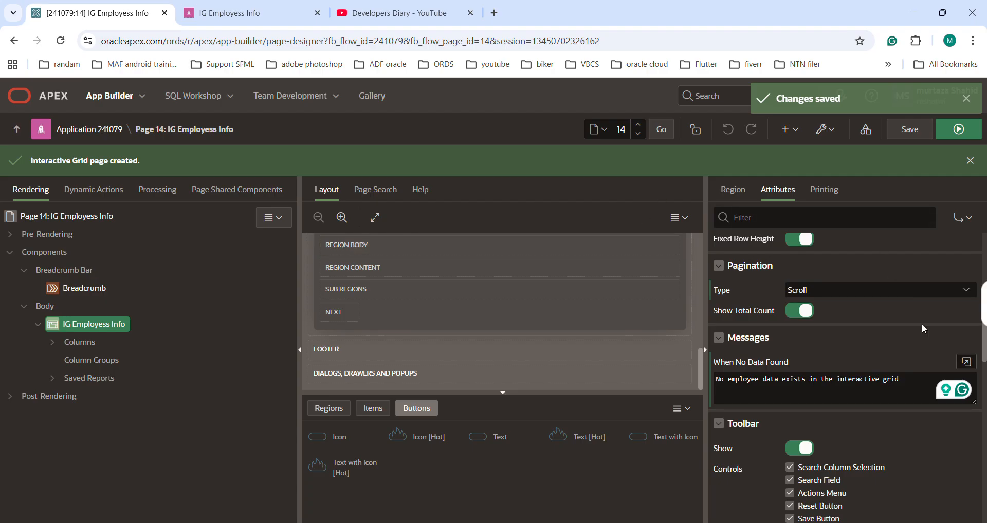
scroll(921, 324, up, 5)
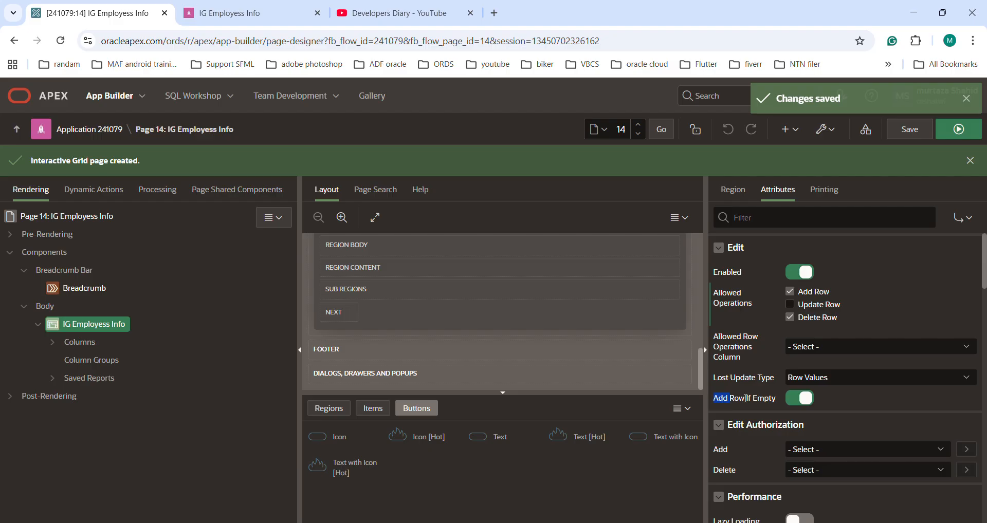
drag(746, 399, 769, 398)
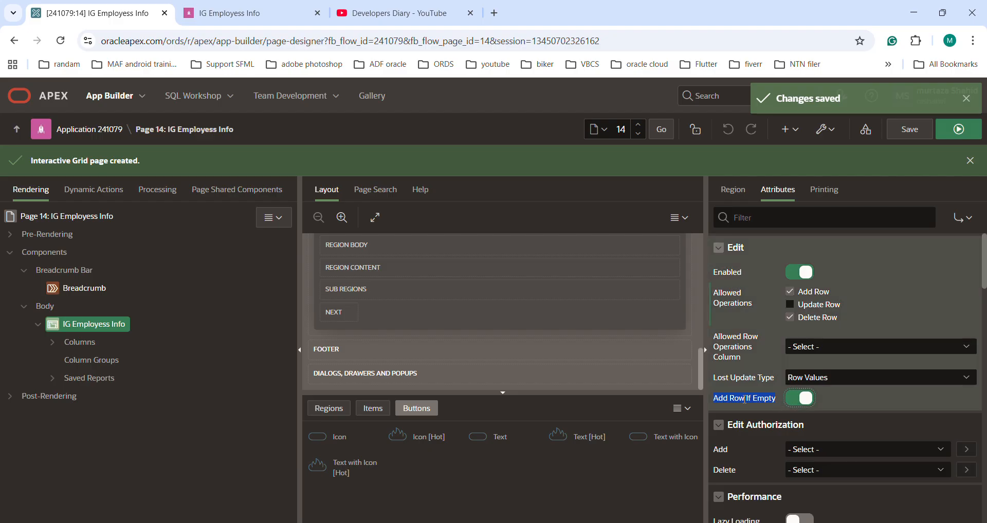
click(794, 401)
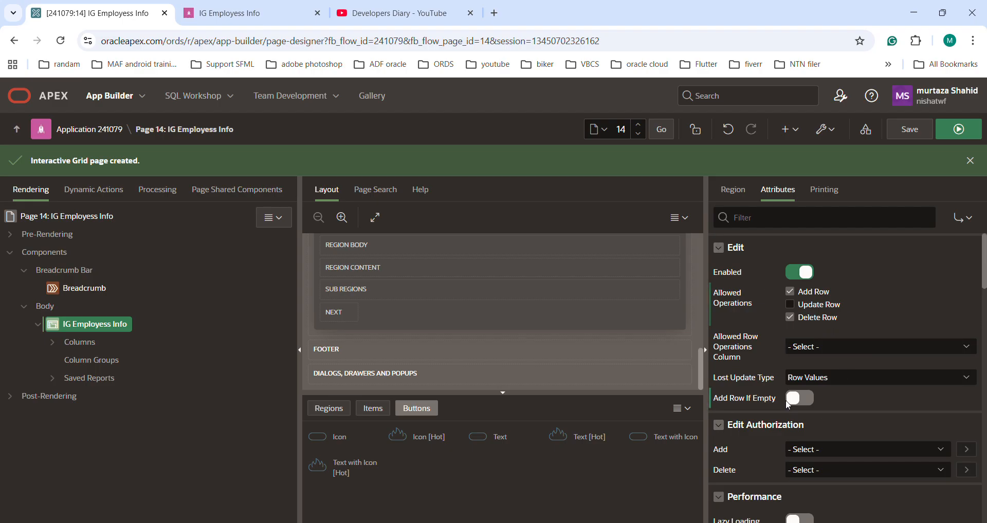
click(923, 137)
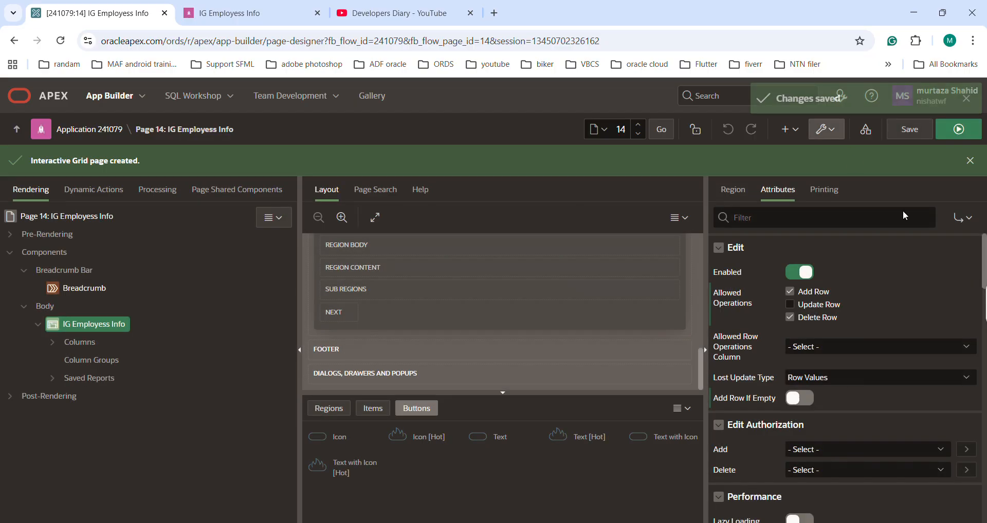
Step: Run the page to check how the empty grid displays, and compare it with the When No Data Found setting
click(951, 135)
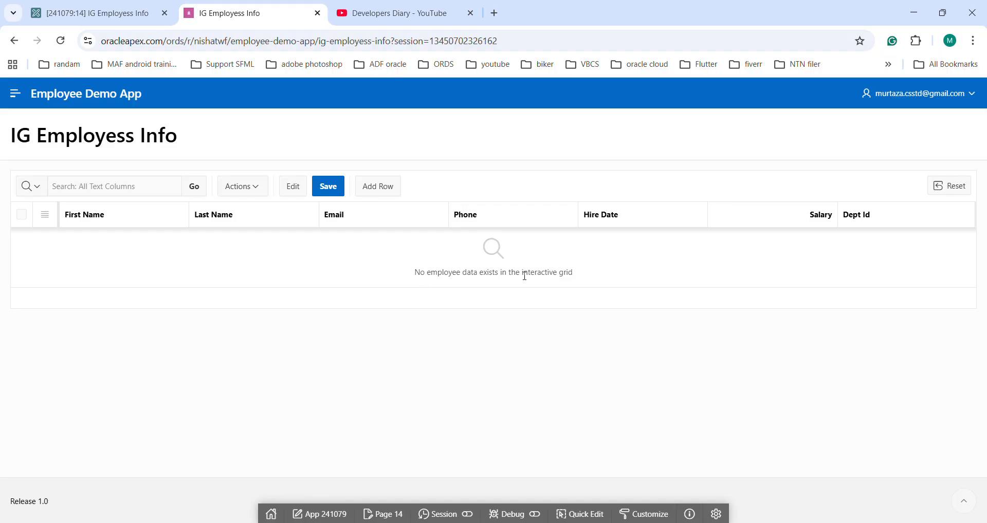
click(108, 18)
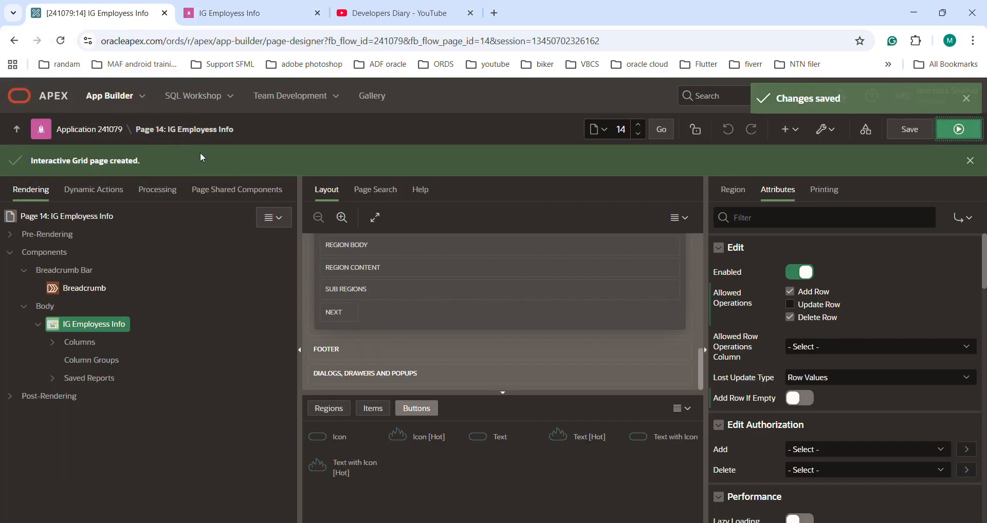
scroll(825, 313, down, 10)
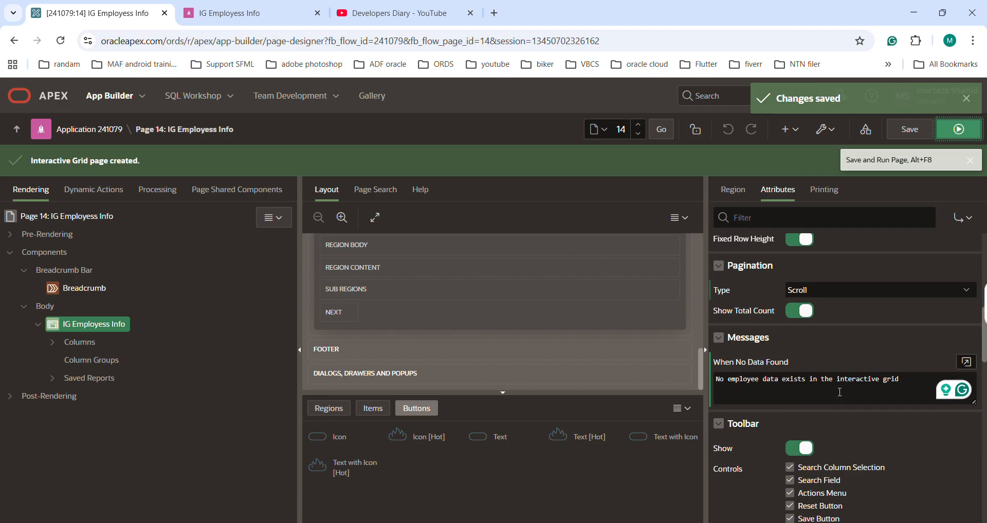
Step: Remove the "where 1=2" condition from the region's SQL query and save the page
click(730, 191)
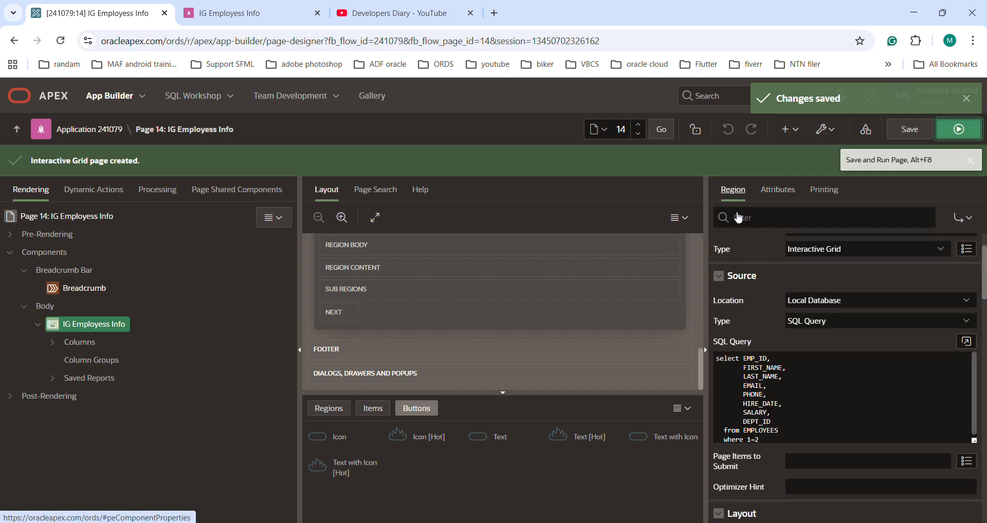
click(966, 341)
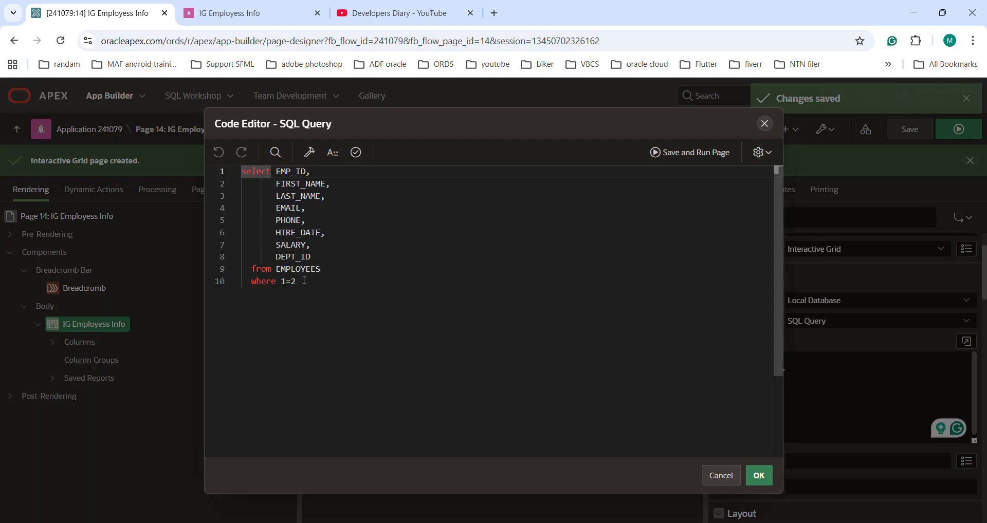
drag(304, 281, 238, 281)
key(BackSpace)
key(BackSpace)
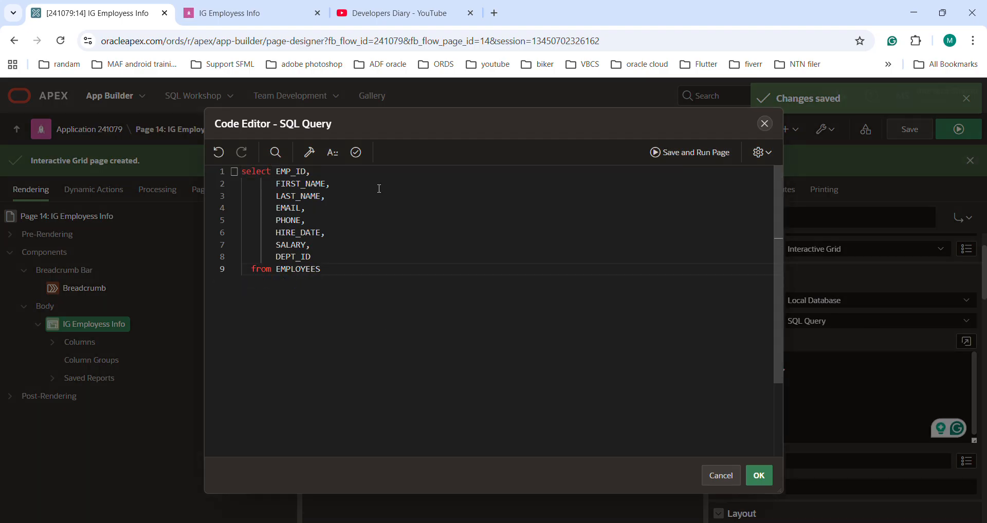
click(761, 476)
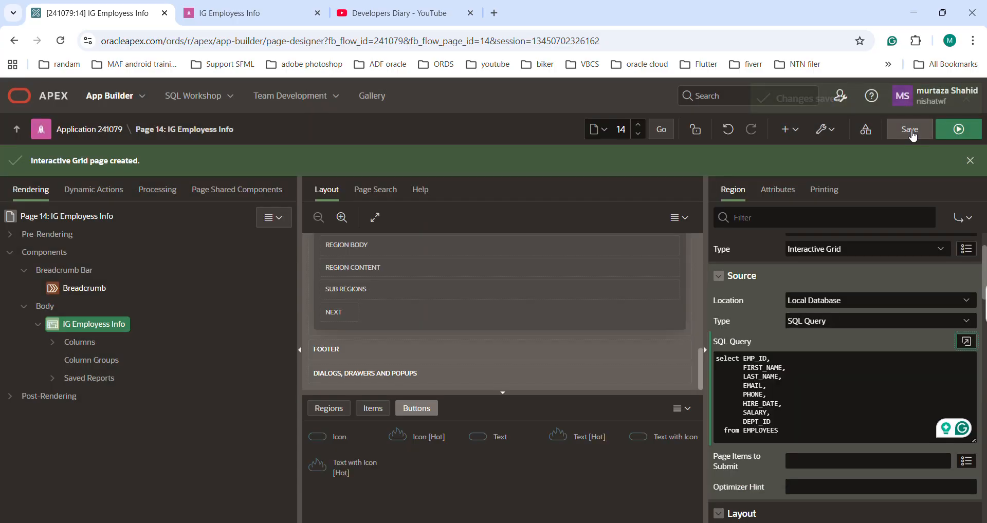
click(913, 136)
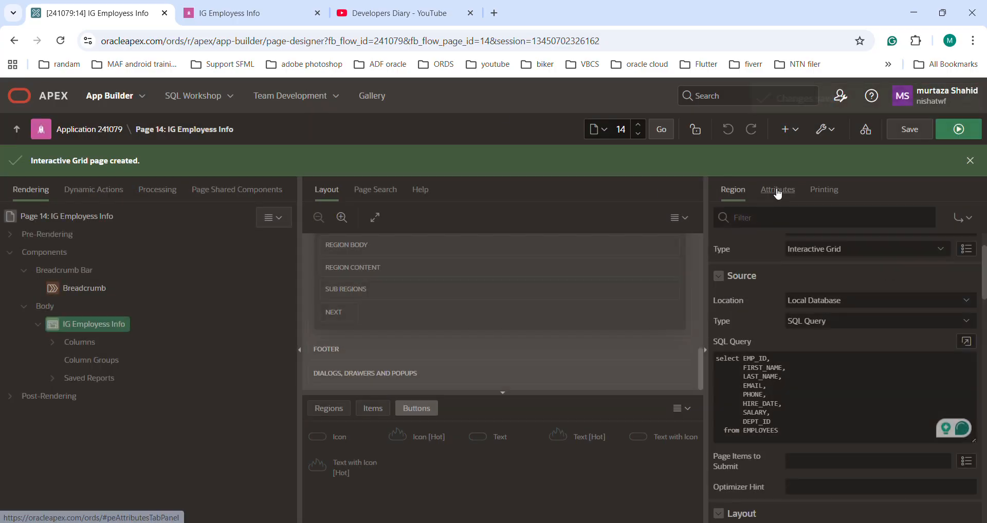
Step: Review the grid's toolbar control attributes and compare them with the search column selector and search field on the running page
click(777, 193)
scroll(823, 406, down, 3)
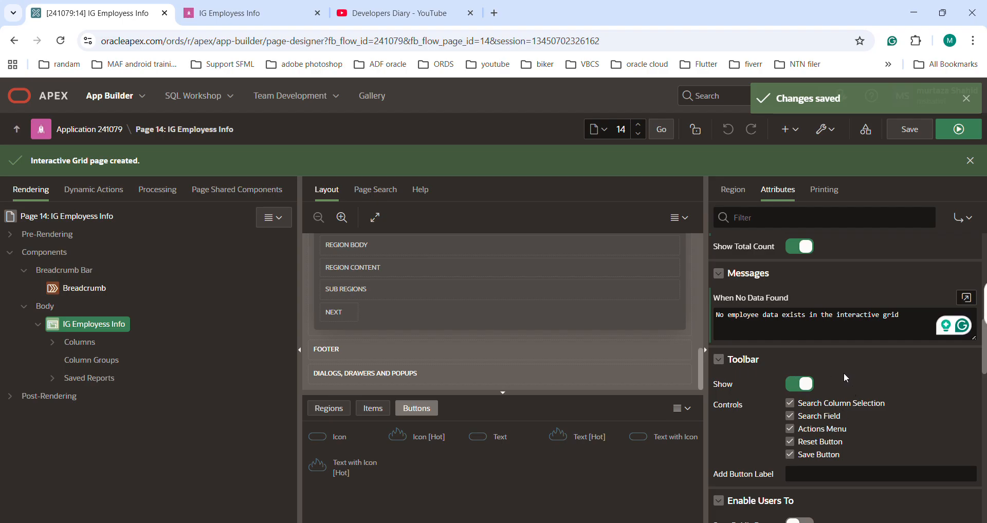
scroll(844, 373, down, 1)
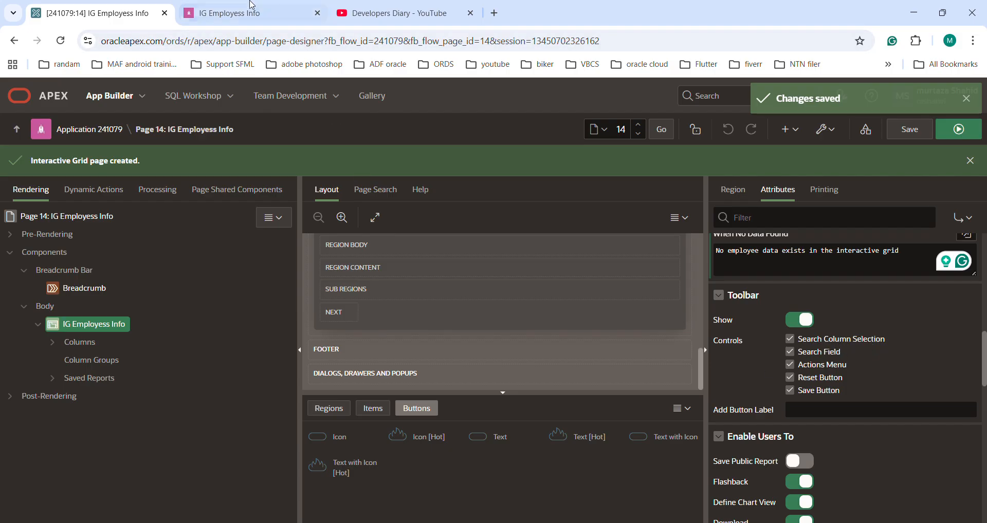
click(251, 8)
click(38, 193)
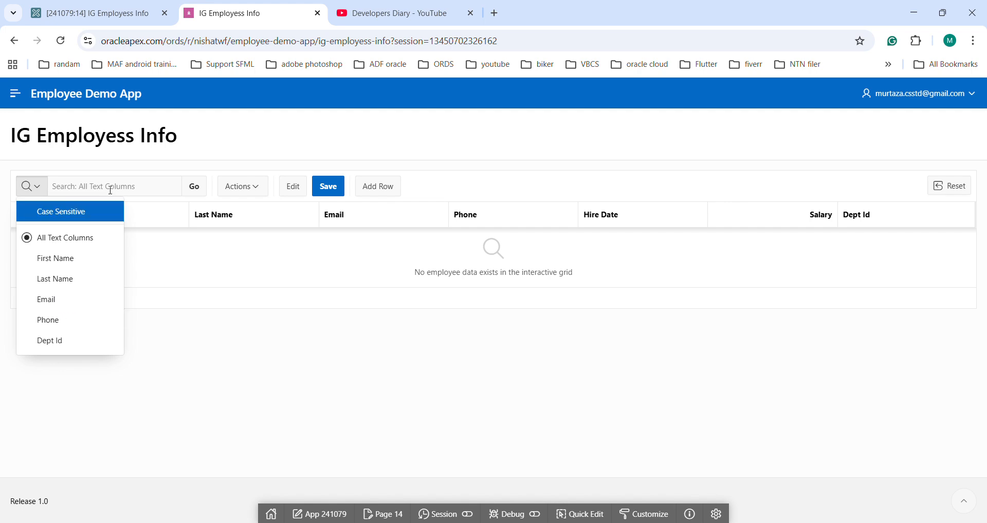
key(Escape)
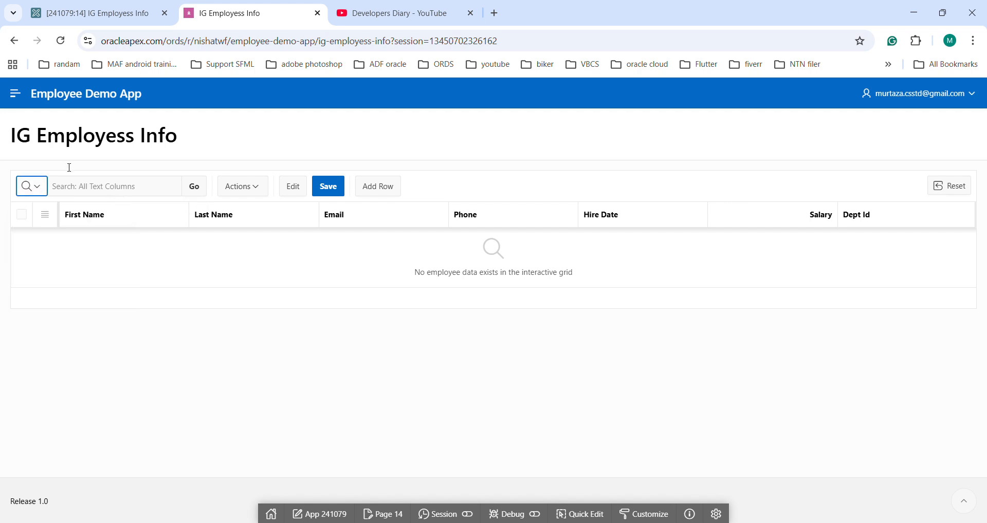
click(96, 13)
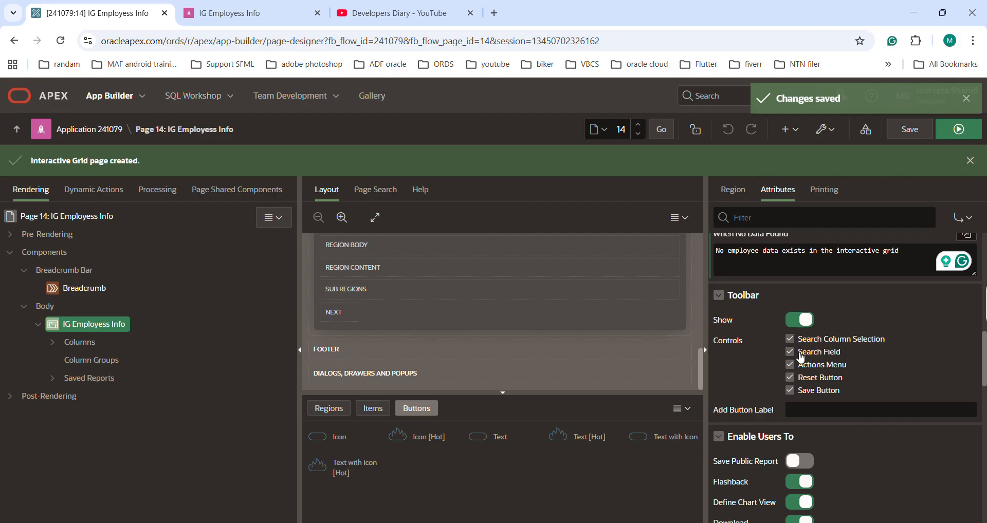
click(246, 13)
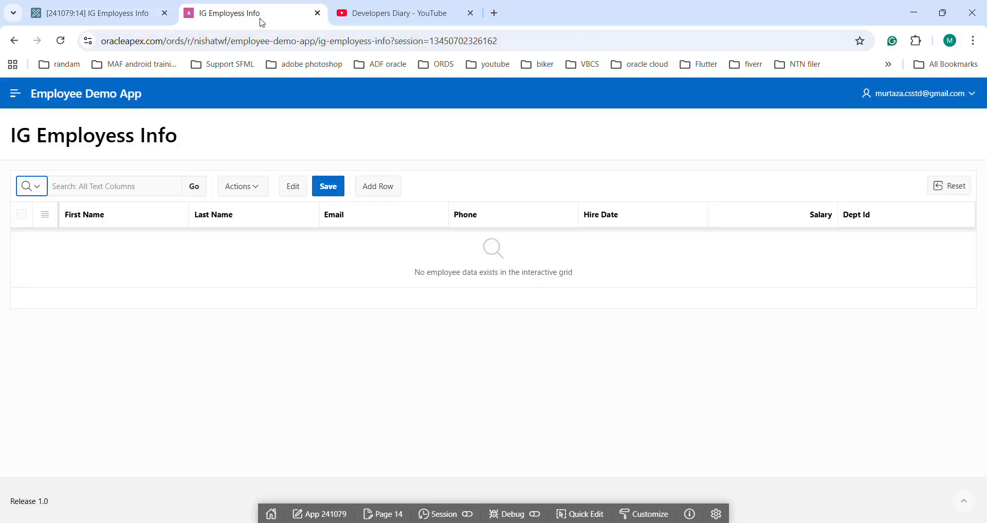
click(119, 186)
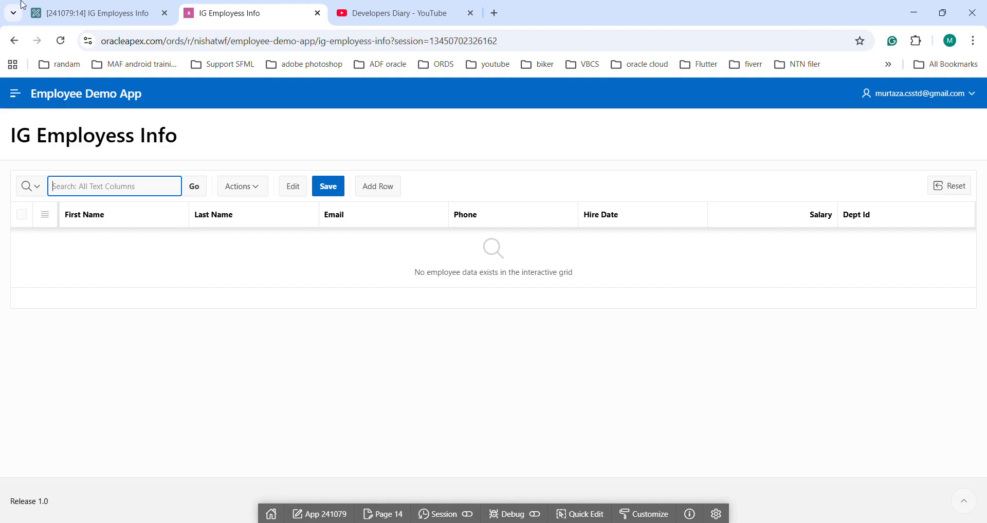
click(83, 19)
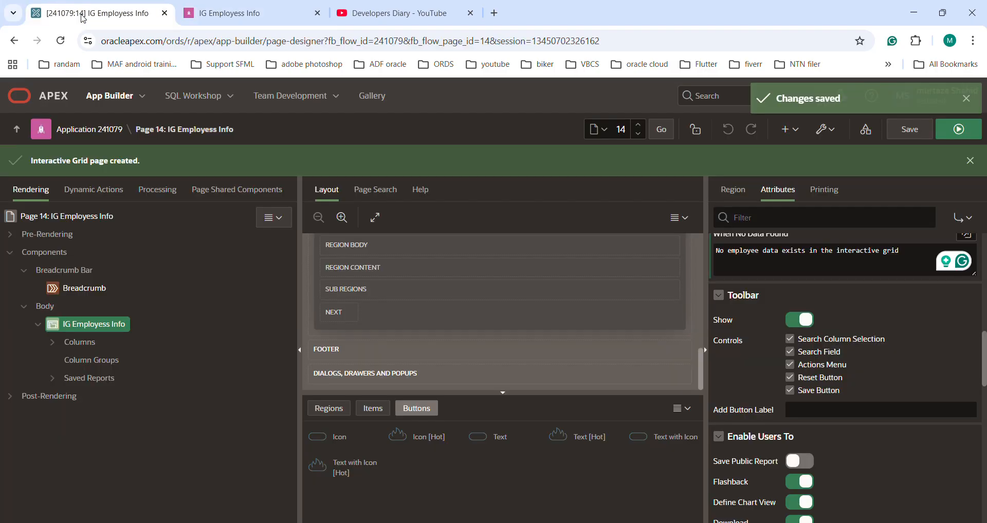
Step: Disable the Search Column Selection and Search Field toolbar controls, save, and run the page to check the toolbar and its actions
click(805, 352)
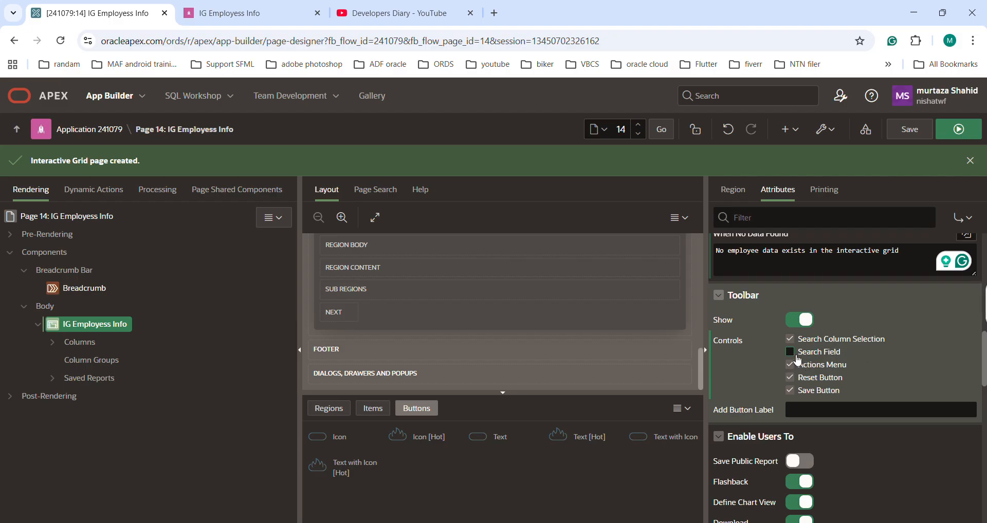
click(790, 338)
click(910, 129)
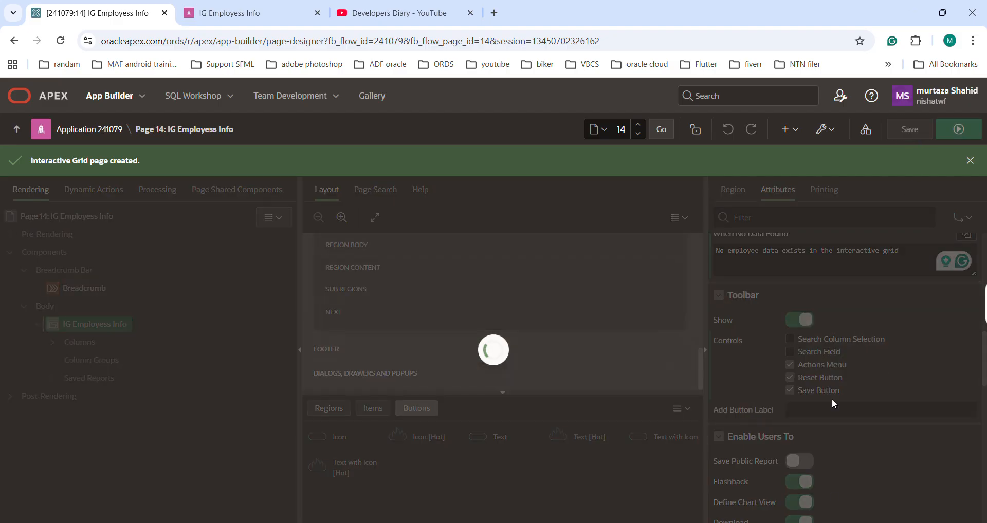
click(959, 129)
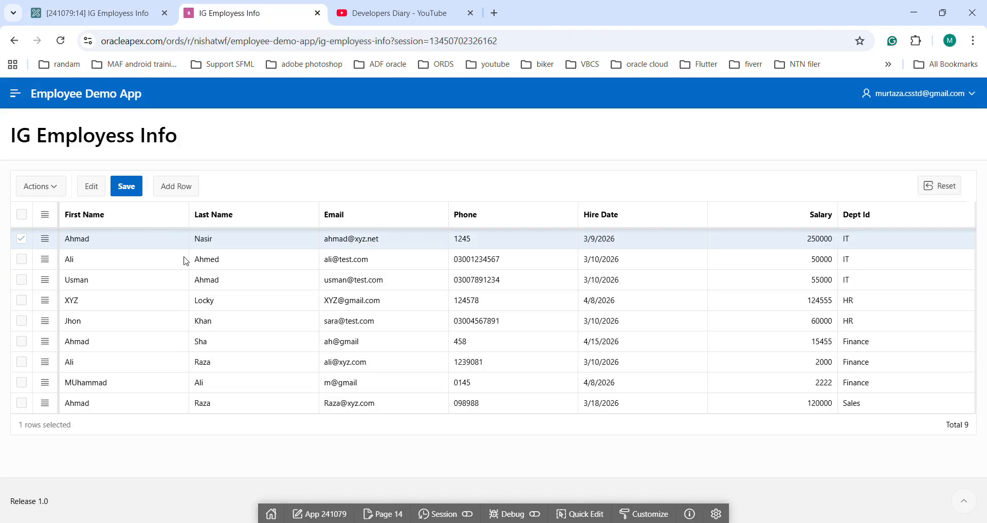
click(56, 188)
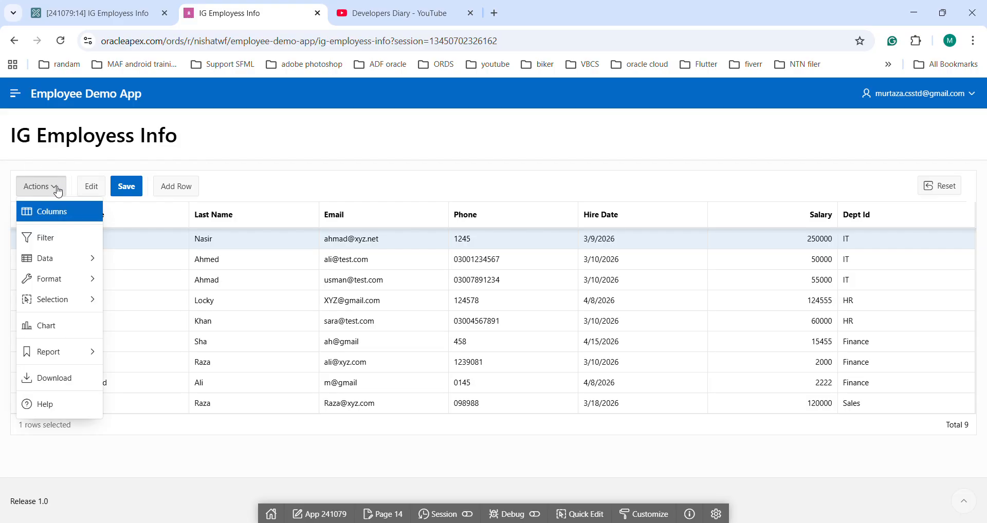
click(310, 176)
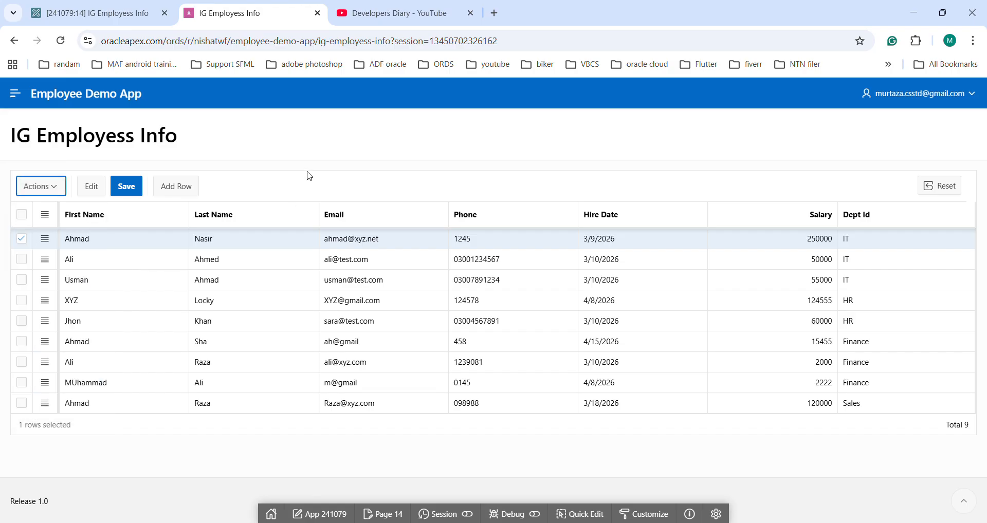
Step: Set the grid's download Filename to "Employees", leaving CSV Separator and CSV Enclosed By empty, and save the page
key(ctrl+shift+Tab)
scroll(789, 343, down, 3)
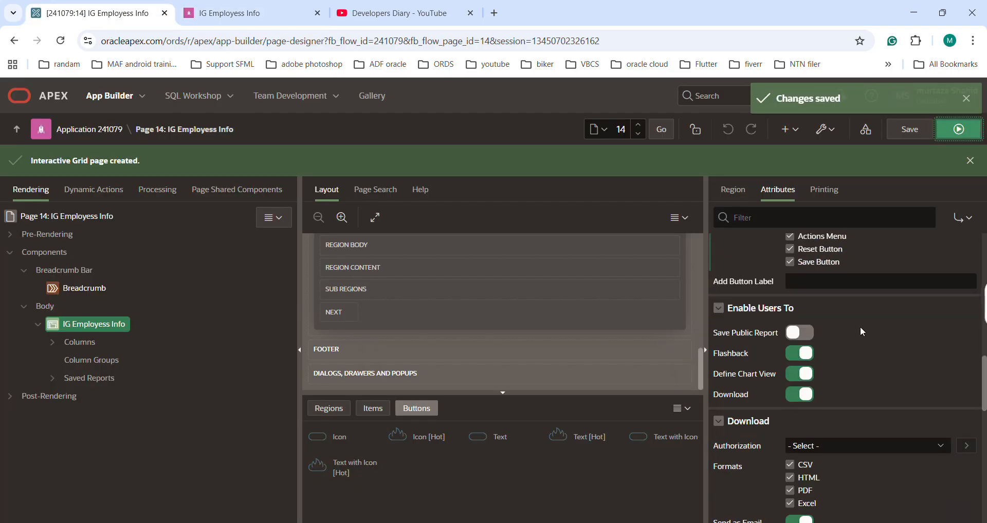
scroll(861, 329, down, 4)
scroll(888, 323, up, 2)
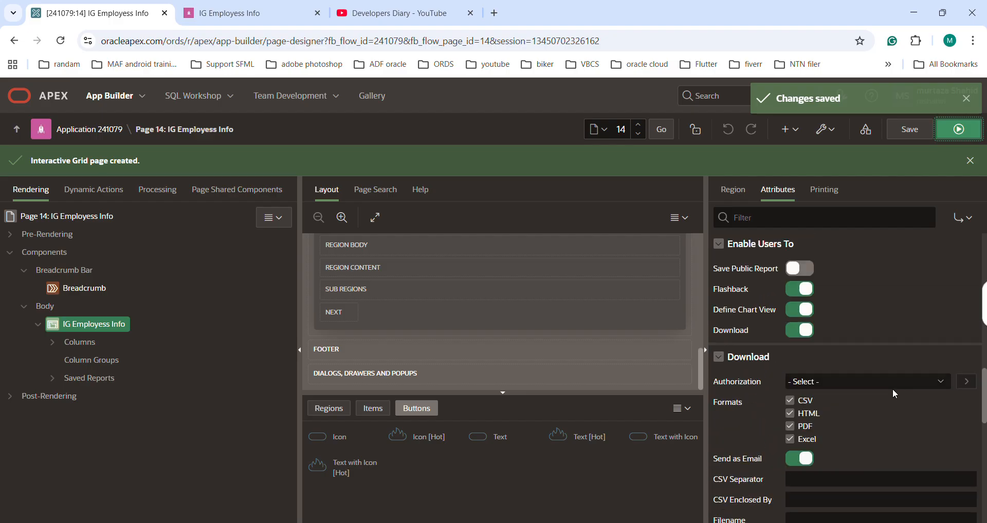
scroll(871, 390, down, 2)
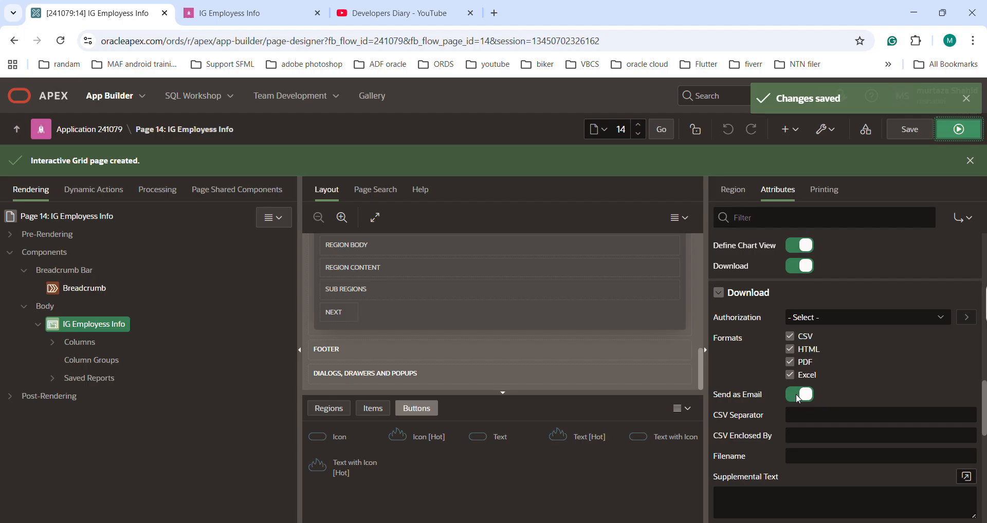
click(798, 415)
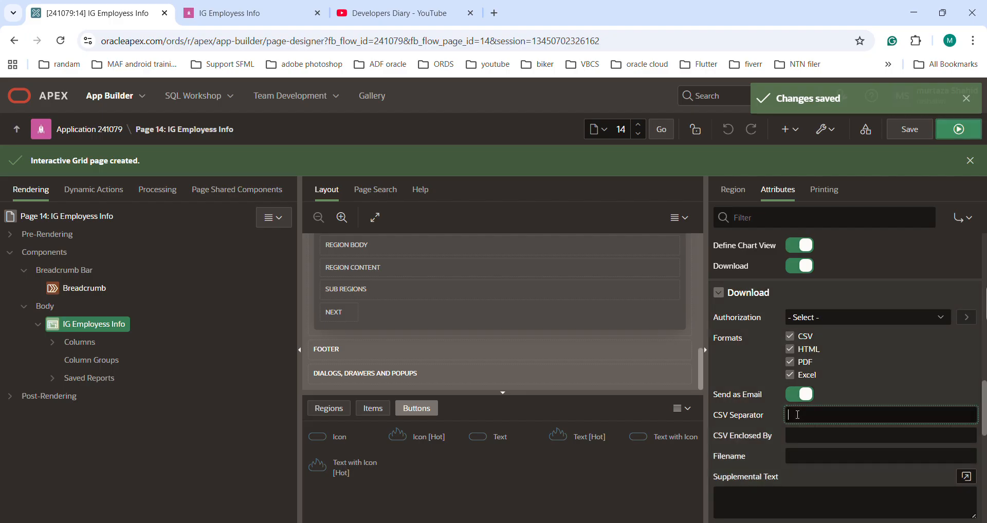
click(825, 432)
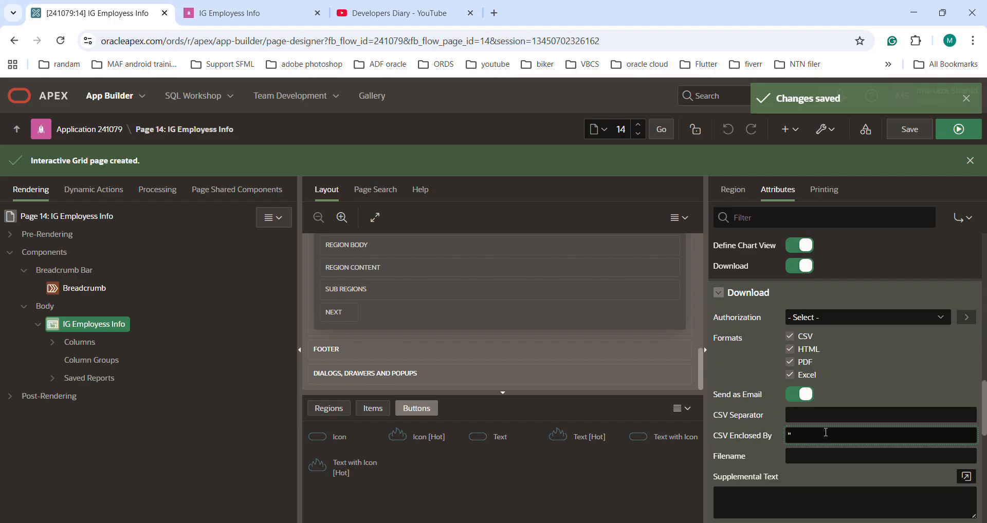
key(BackSpace)
key(Tab)
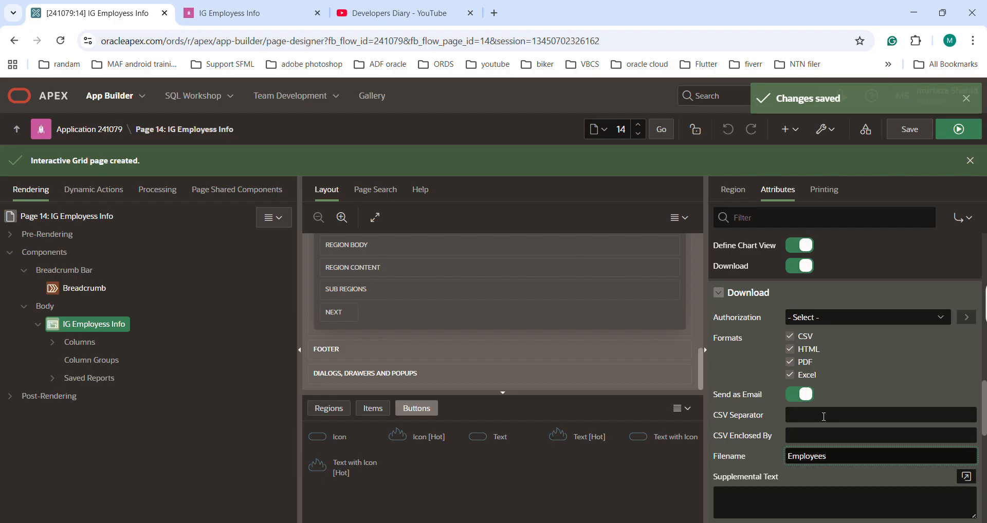
click(910, 129)
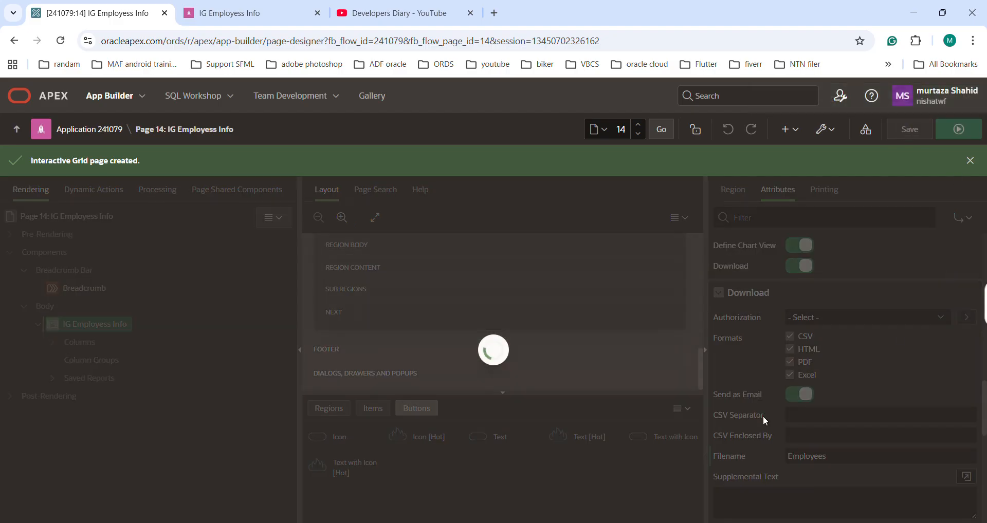
Step: Turn off Send as Email in the grid's download attributes, save, and run the page
click(800, 394)
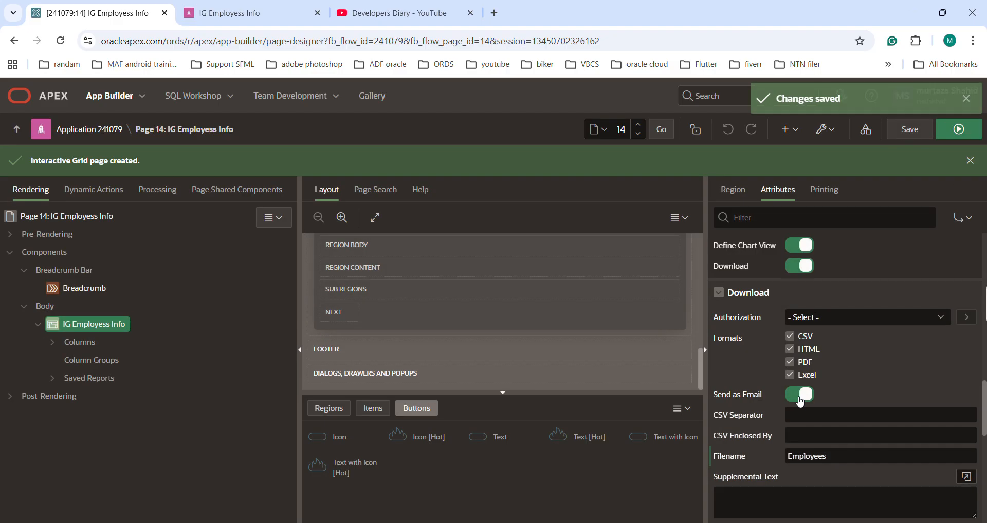
click(909, 133)
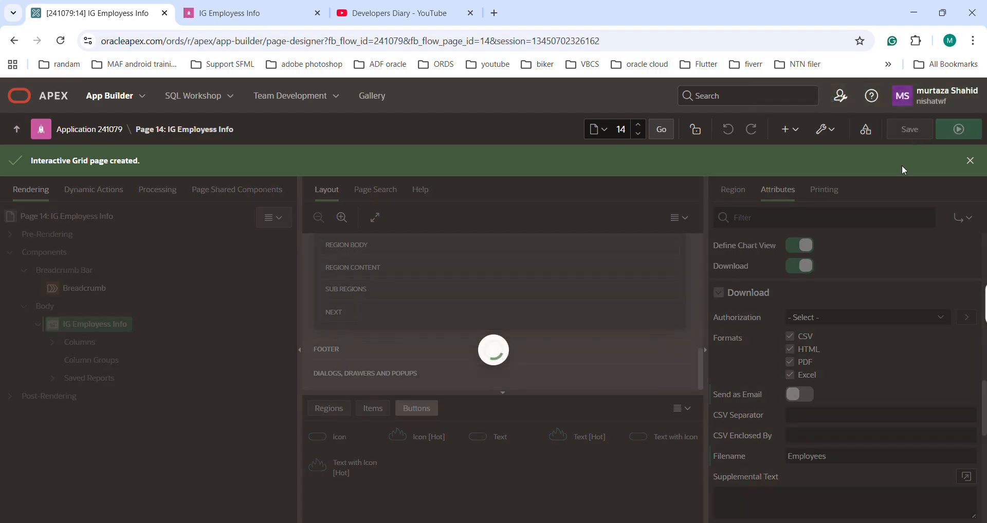
click(964, 128)
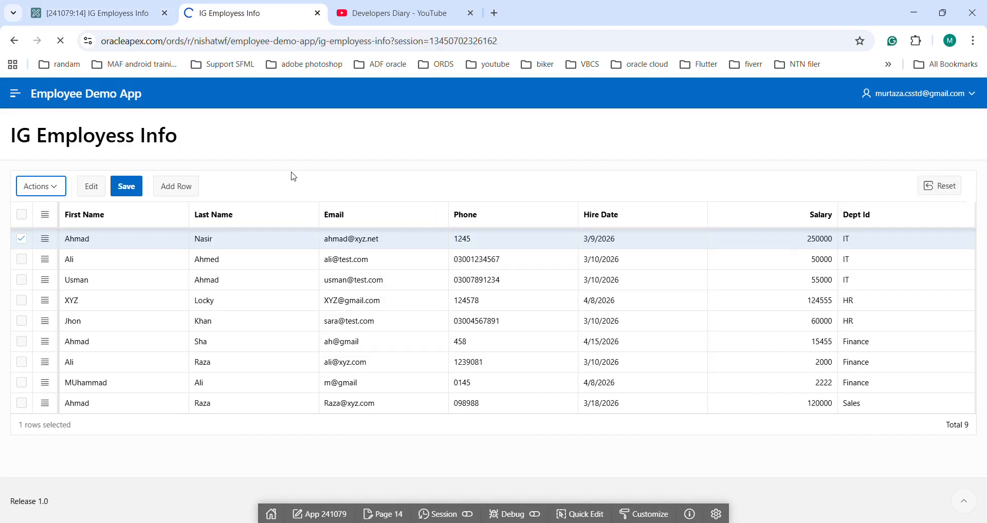
Step: Open the grid's Download dialog and review the CSV, HTML, PDF and Excel format options
click(58, 191)
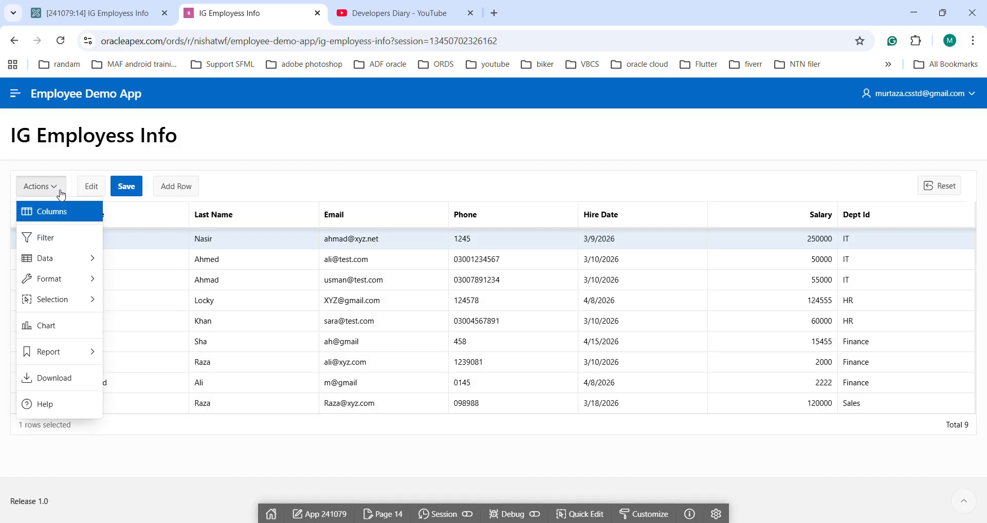
click(50, 378)
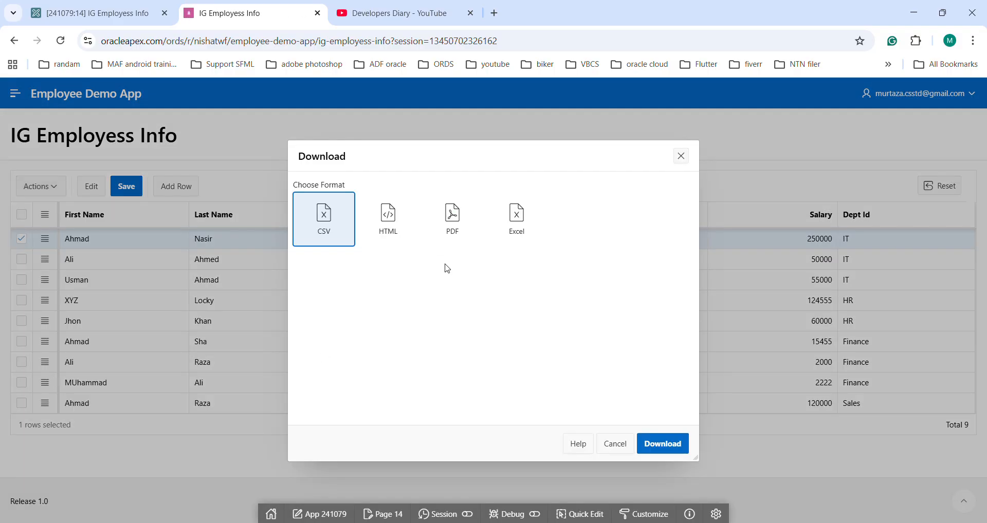
click(387, 222)
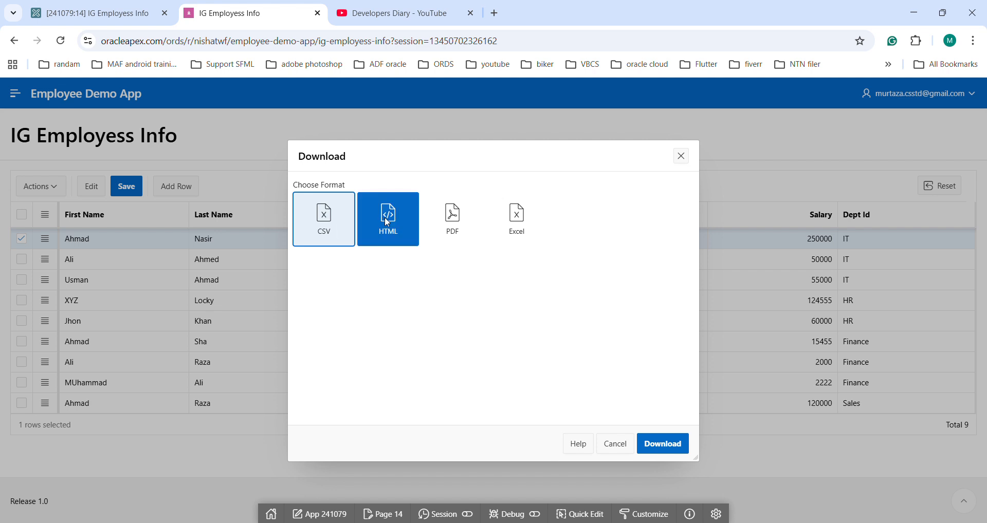
click(453, 221)
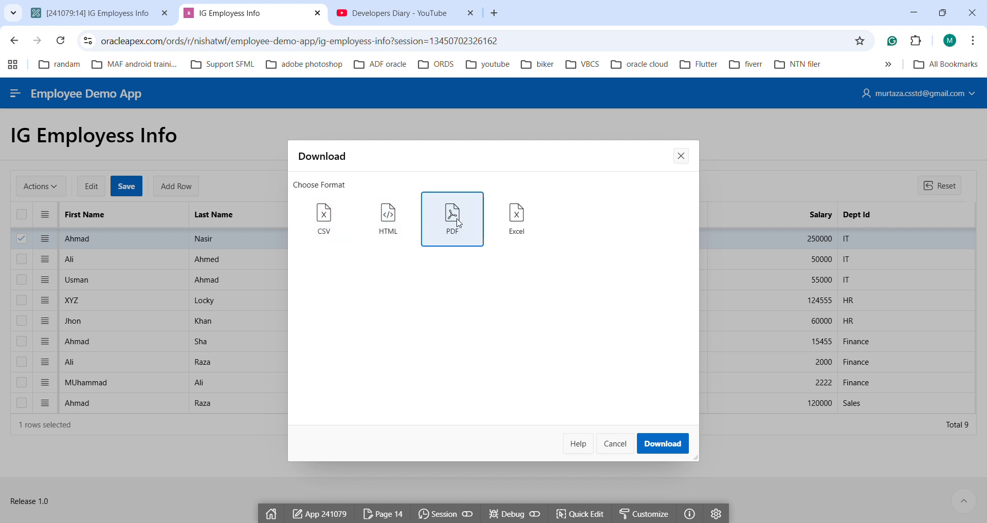
click(503, 227)
Step: Download the grid as a PDF with A4 page size and Landscape orientation
click(448, 237)
click(468, 278)
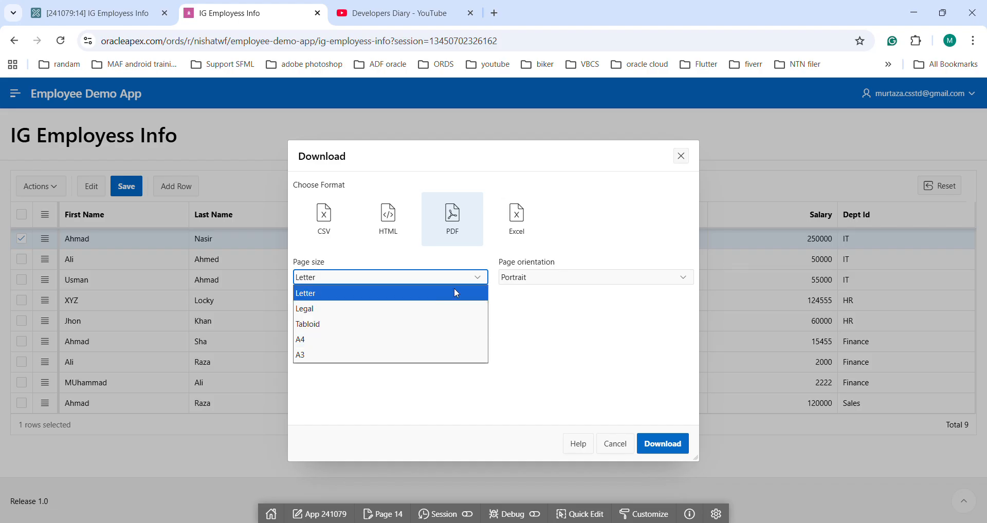
click(547, 283)
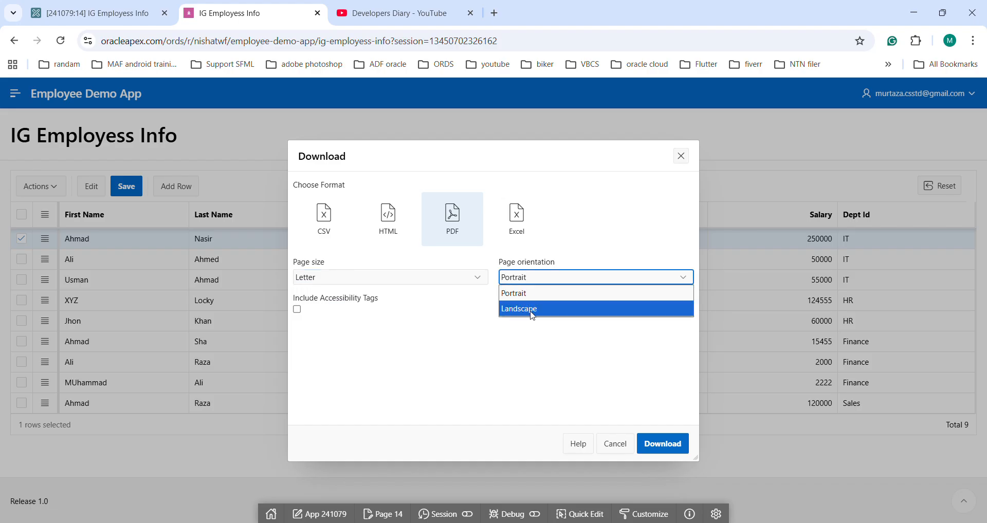
click(532, 310)
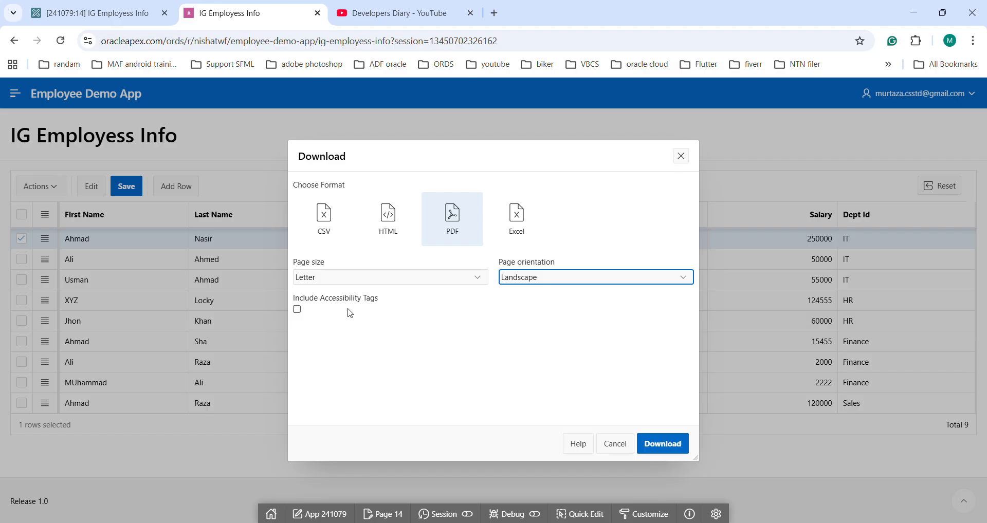
click(435, 276)
click(317, 339)
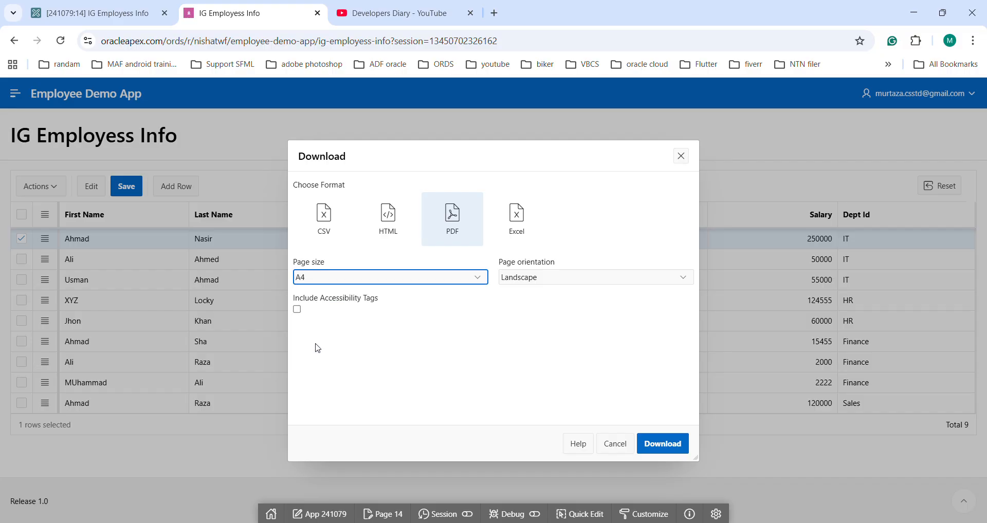
click(660, 442)
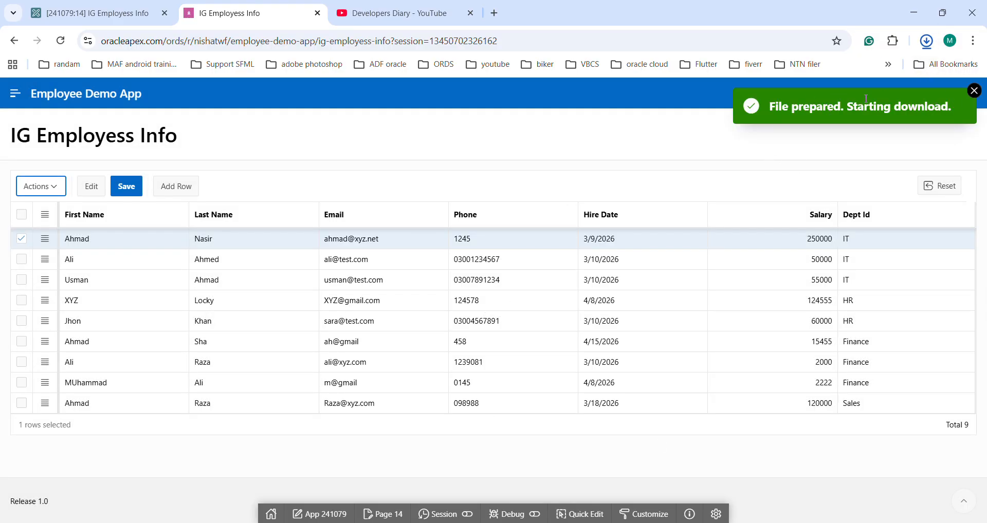
Step: Open the downloaded PDF, compare its title and rows with the running grid page, and dismiss the download notification
click(807, 74)
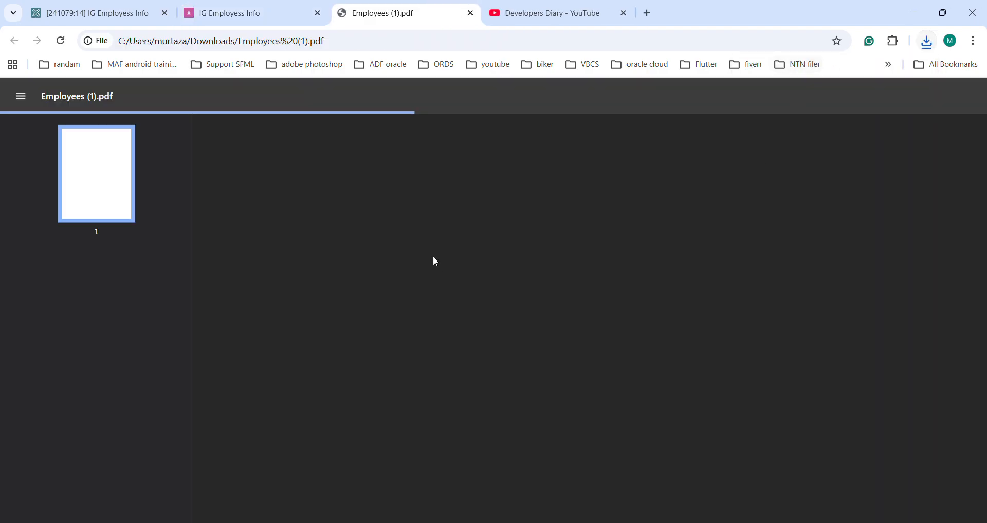
scroll(658, 259, down, 1)
scroll(658, 259, up, 1)
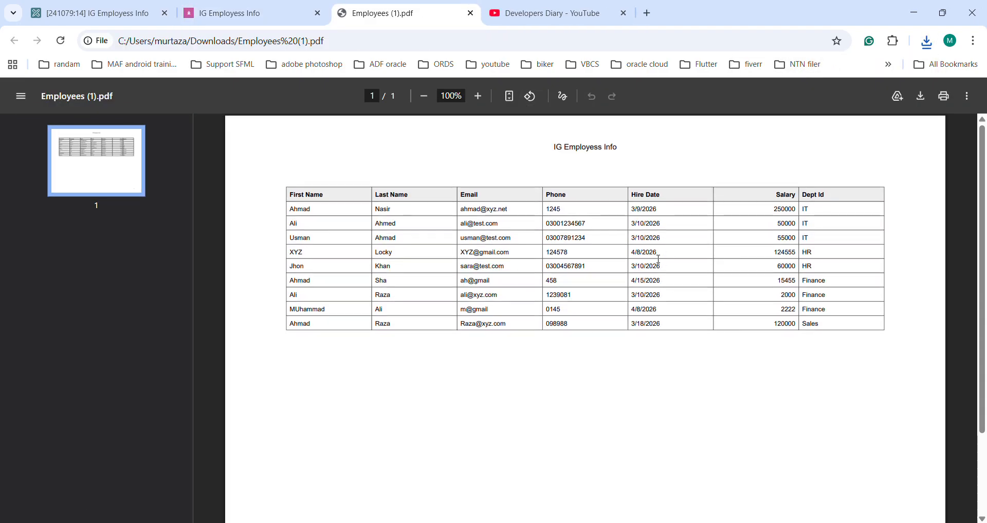
drag(553, 149, 628, 149)
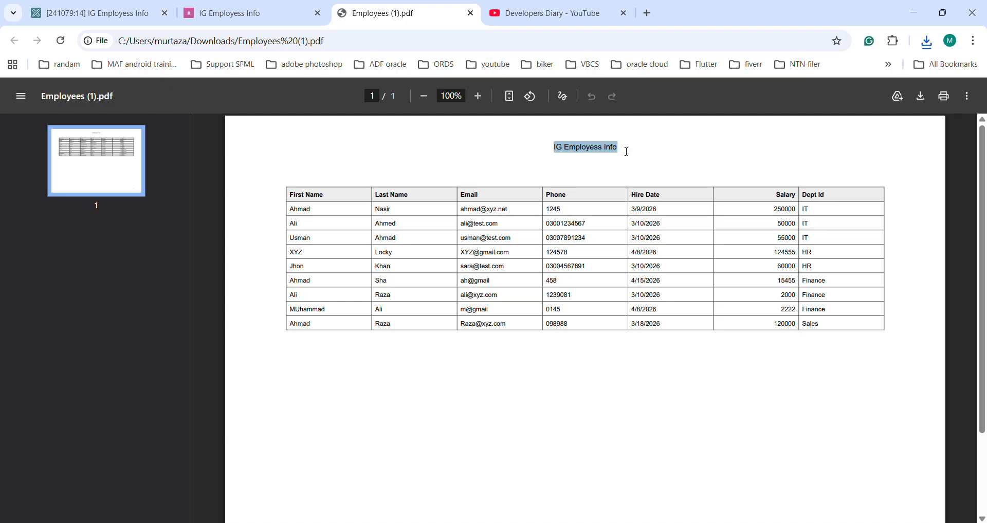
click(246, 21)
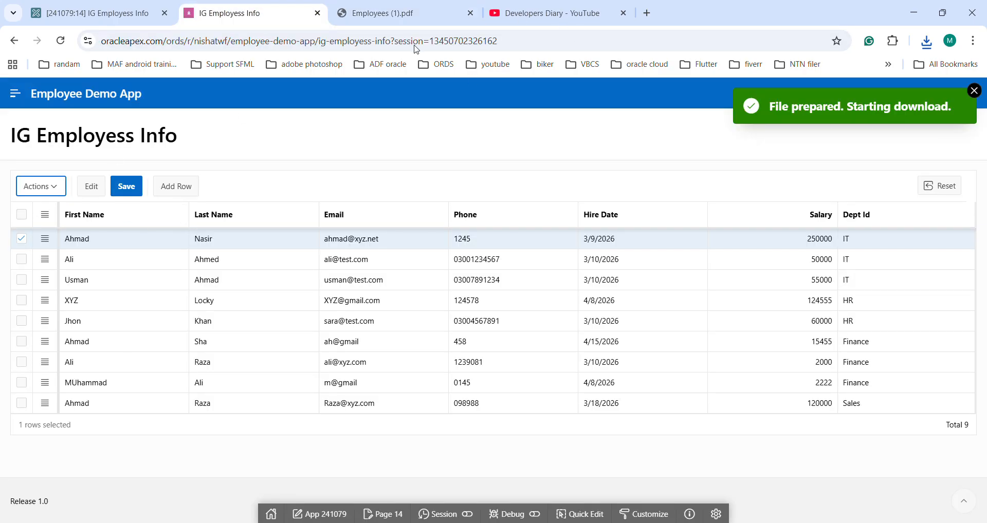
click(404, 13)
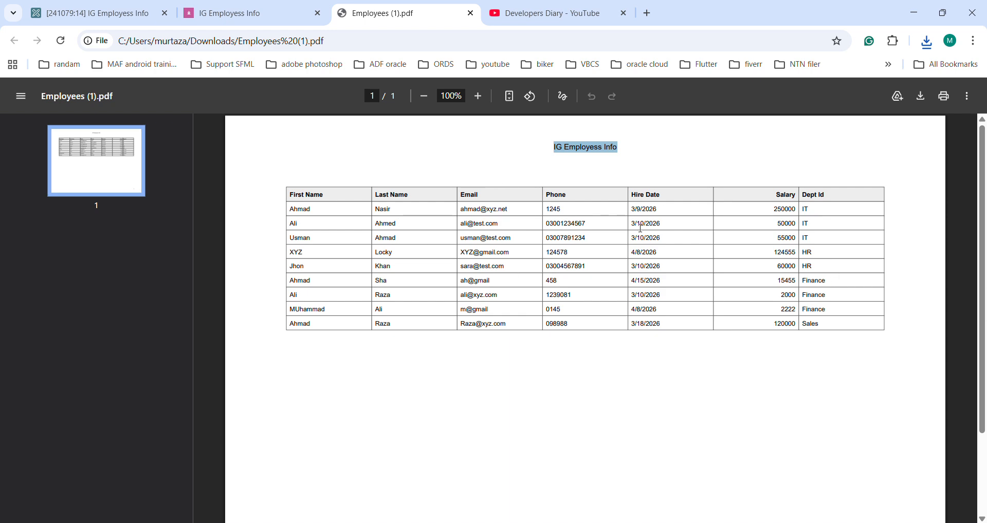
click(247, 15)
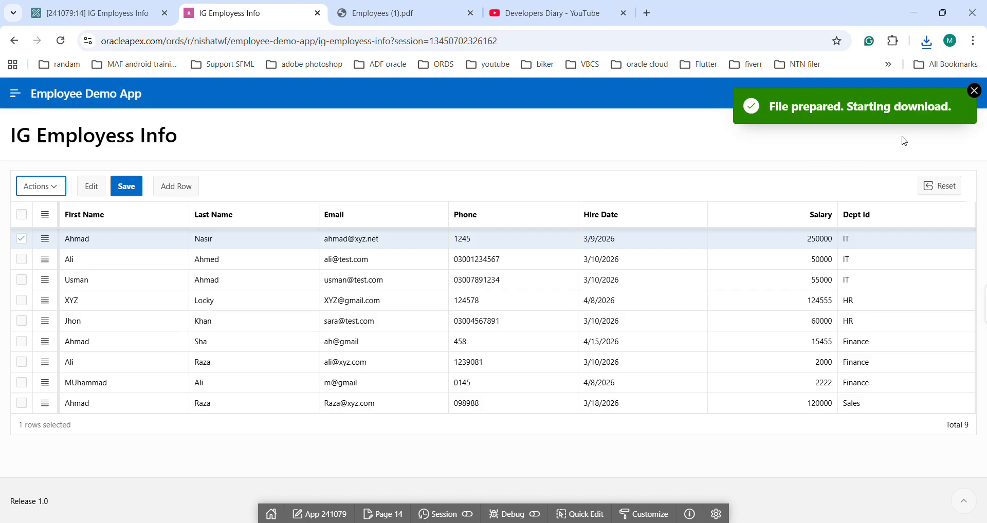
click(974, 91)
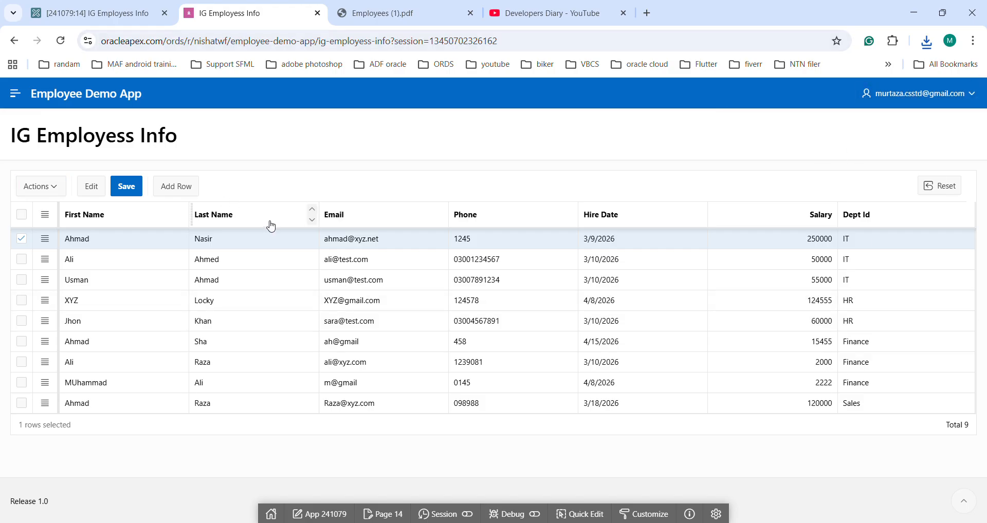
Step: Return to Page Designer and review the grid's Heading, Icon View, Detail View and Advanced attributes
click(101, 14)
scroll(875, 329, down, 5)
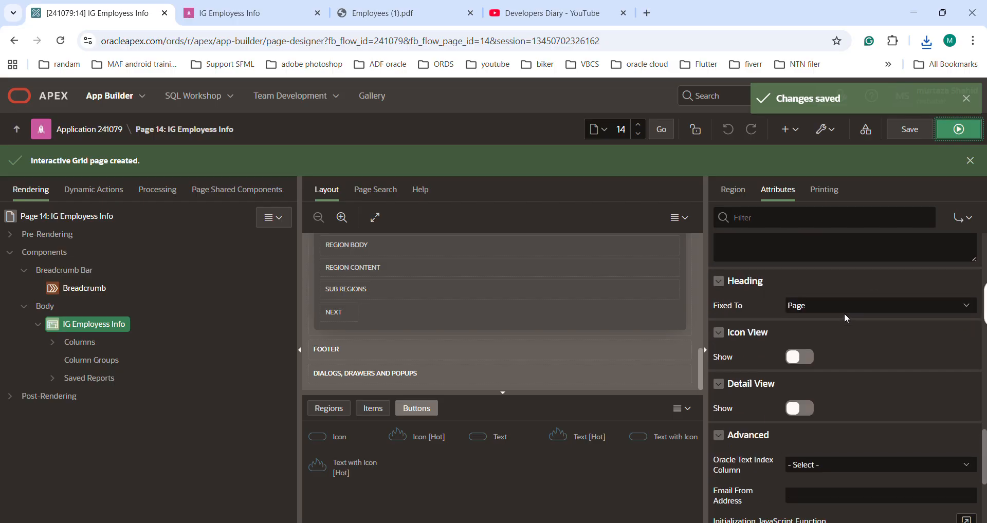
scroll(844, 313, down, 2)
scroll(852, 329, down, 1)
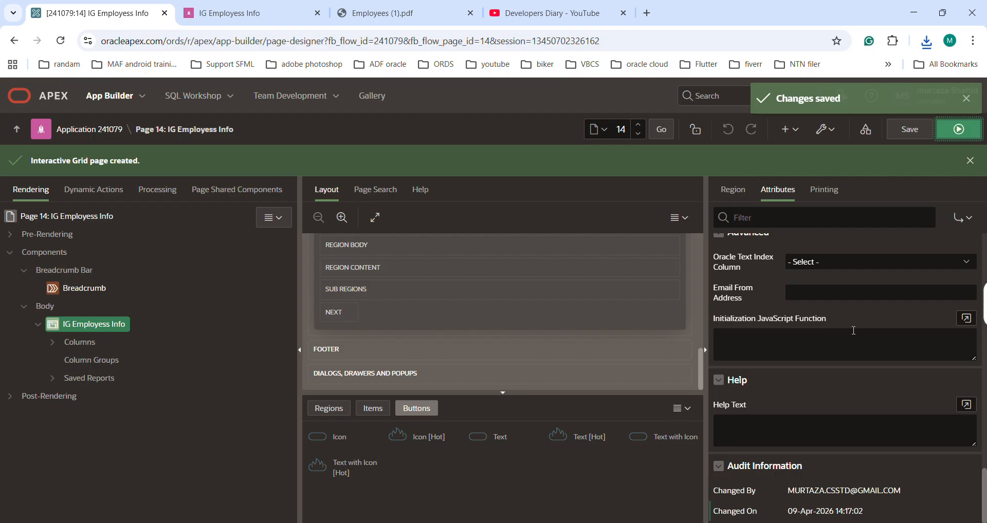
scroll(829, 327, up, 6)
scroll(829, 327, up, 5)
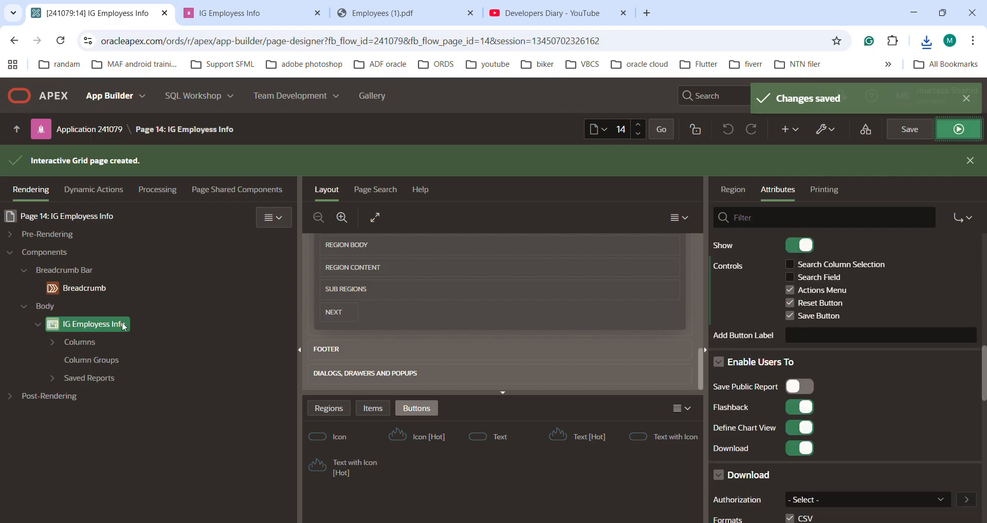
Step: Locate the grid's columns and Column Groups in the page tree and compare them with the running page's column headings
click(54, 344)
scroll(216, 384, down, 1)
scroll(216, 383, down, 1)
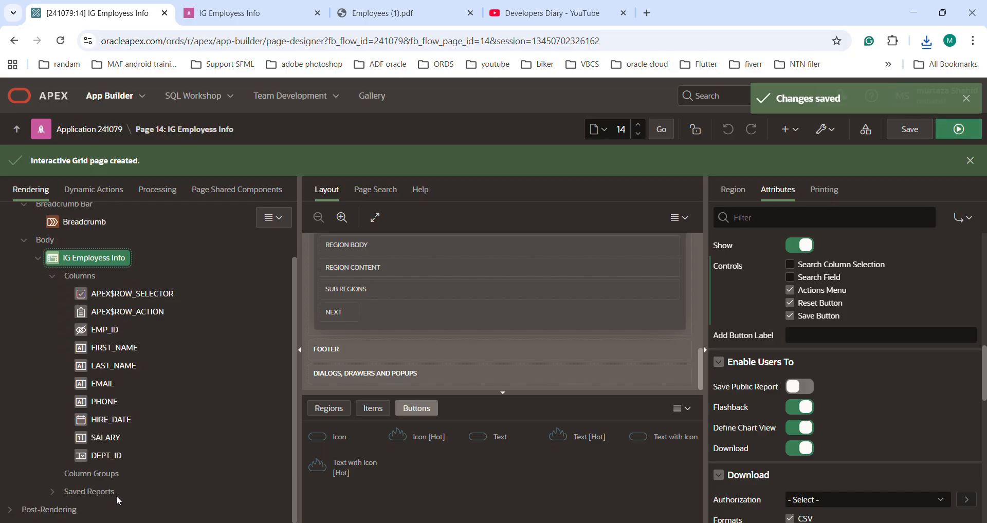
click(86, 474)
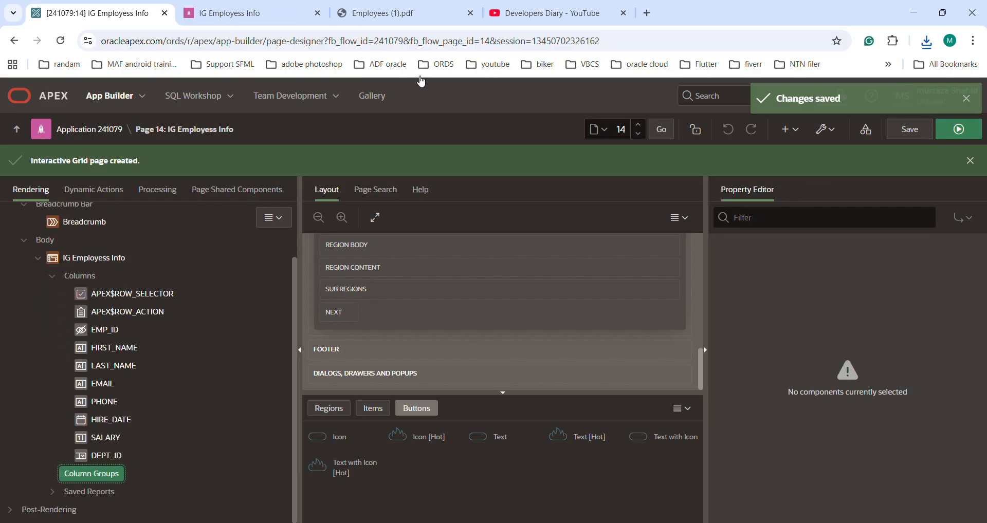
click(286, 14)
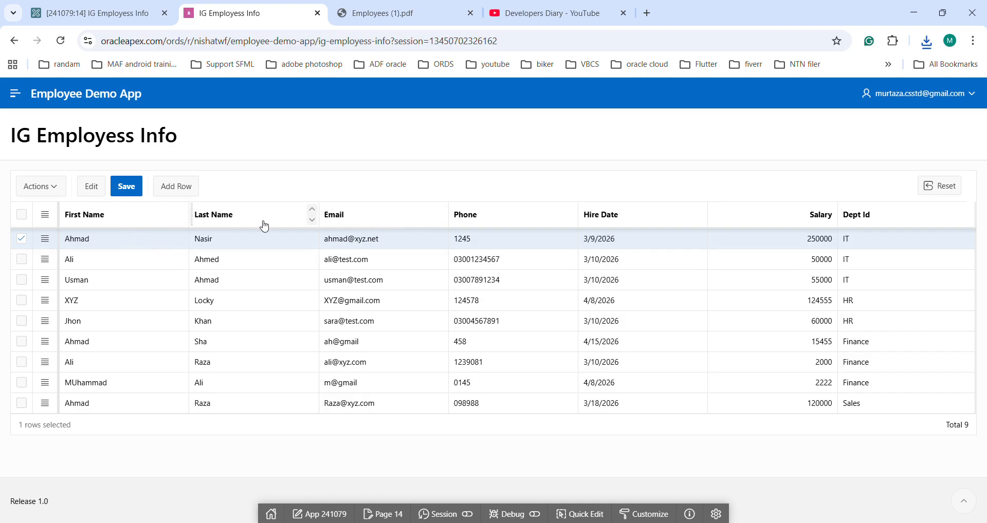
click(86, 13)
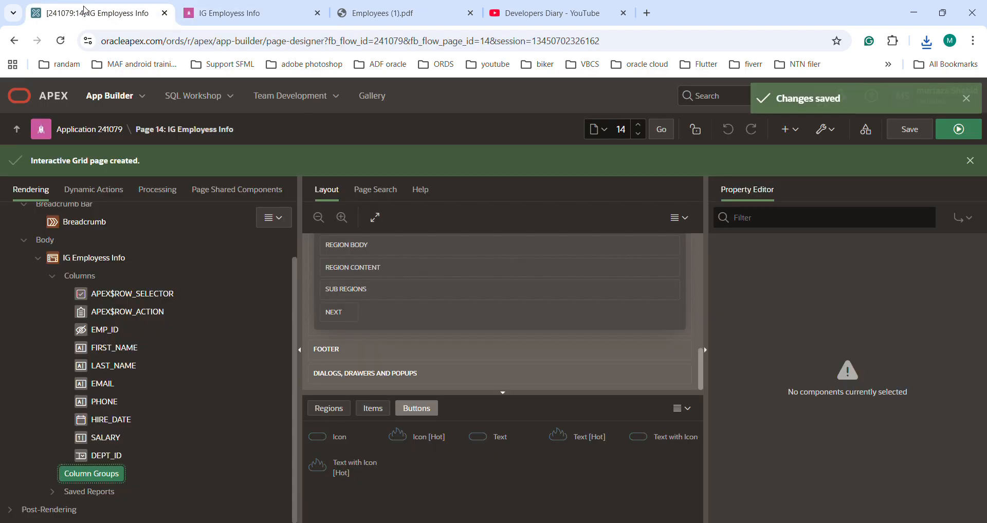
Step: Create a column group in the grid with the heading "Employee Full Name" and save the page
right_click(103, 475)
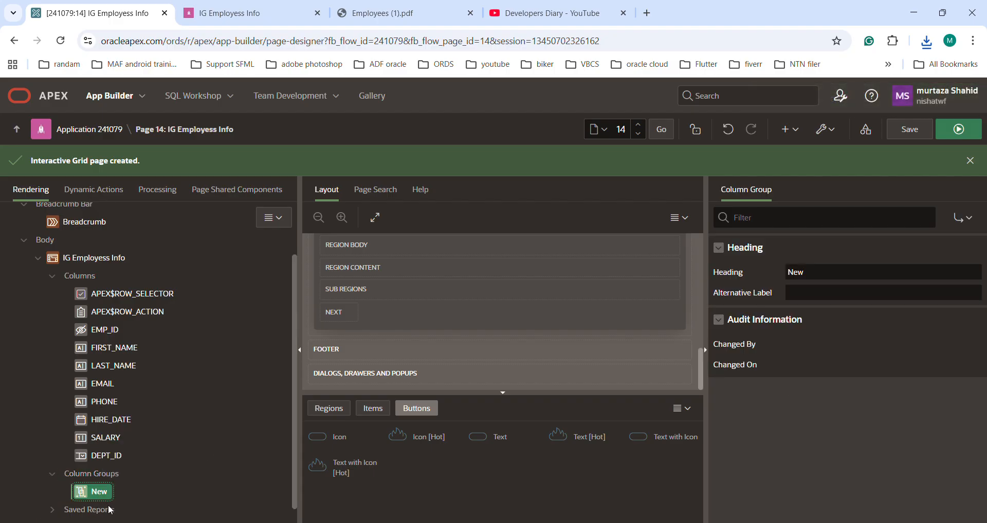
double_click(792, 272)
text(E)
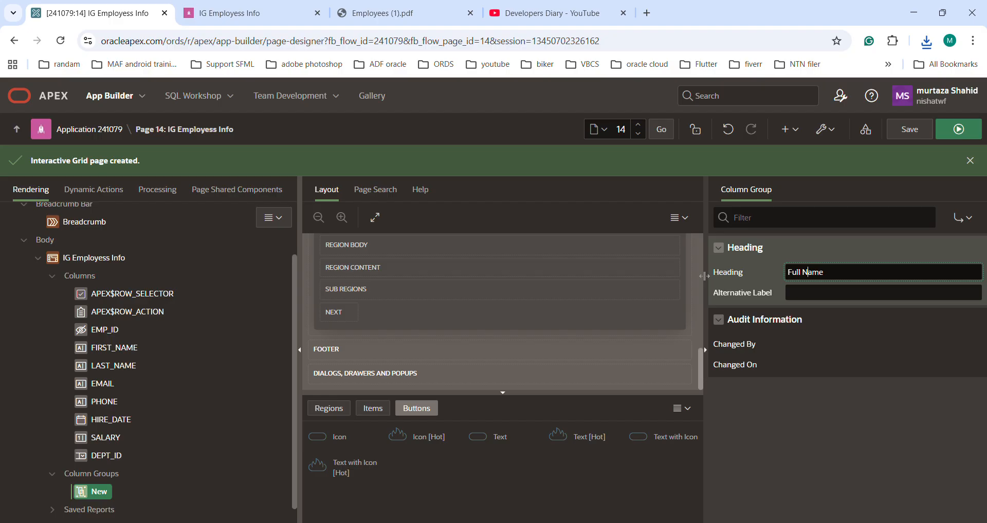
key(Home)
text(Employee)
key(Tab)
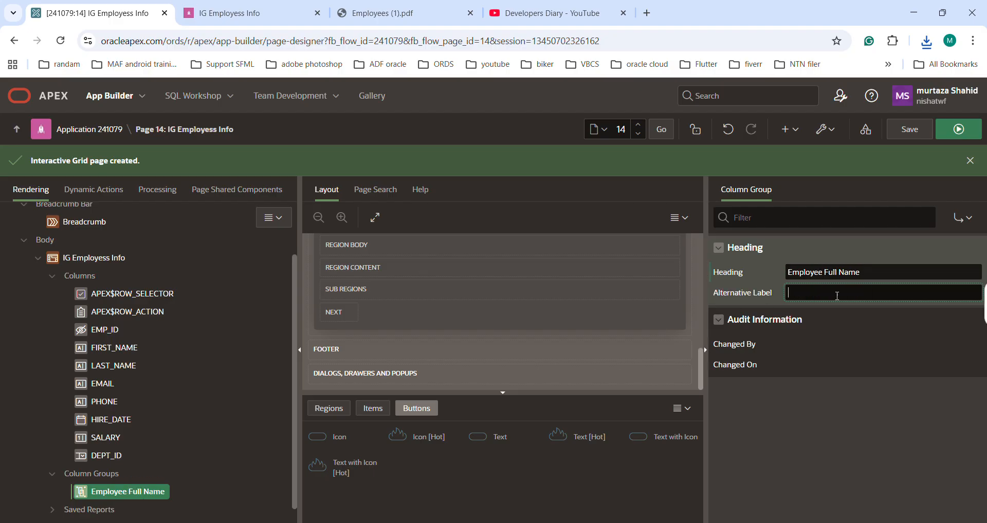
click(910, 129)
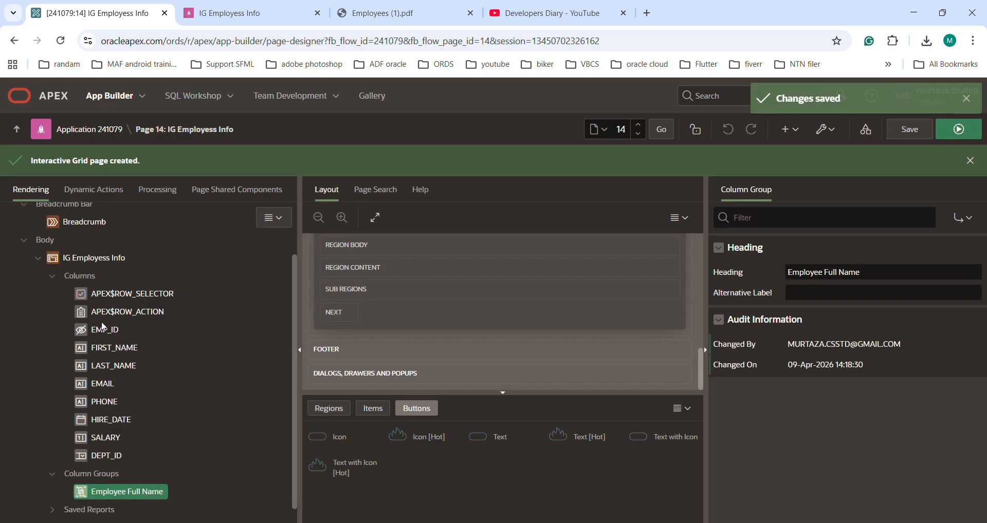
Step: Assign the FIRST_NAME and LAST_NAME columns together to the Employee Full Name group and save the page
click(109, 348)
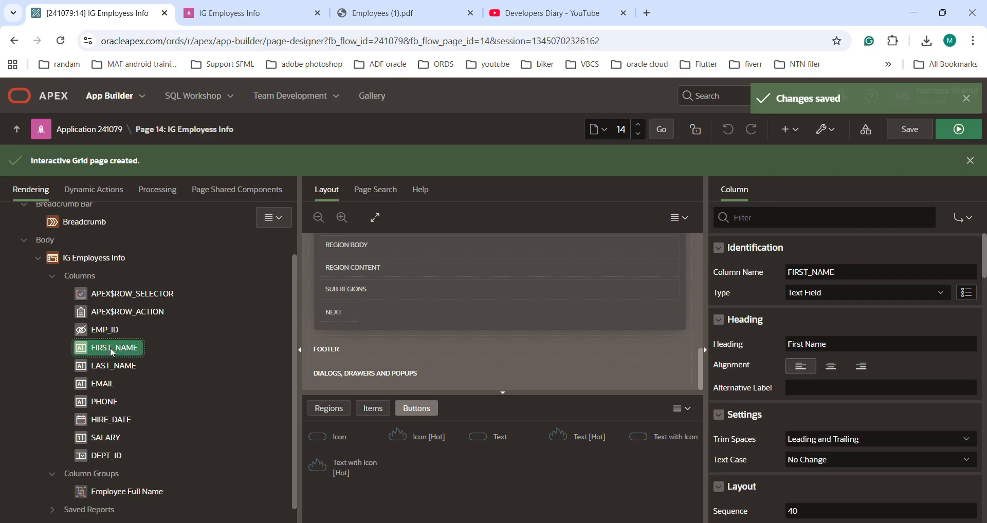
ctrl+click(114, 366)
click(758, 223)
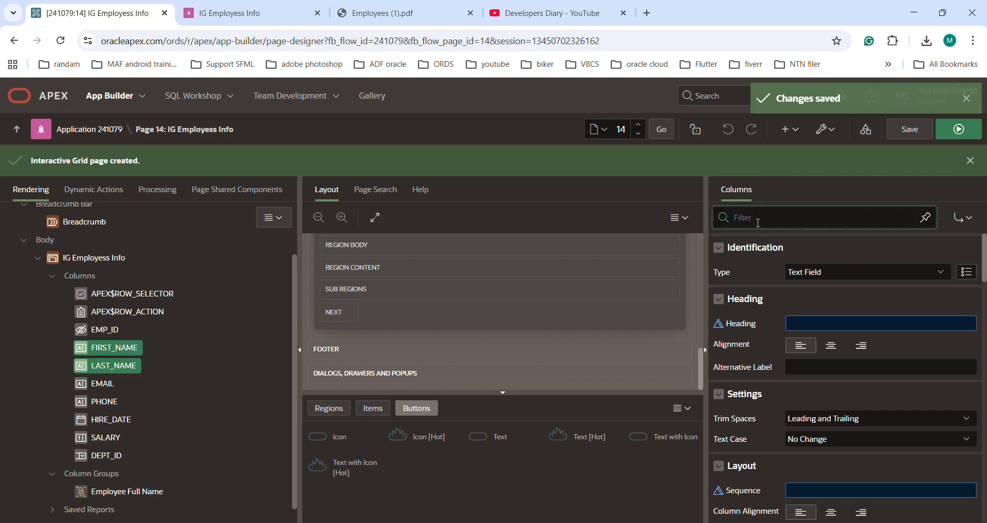
text(Grou)
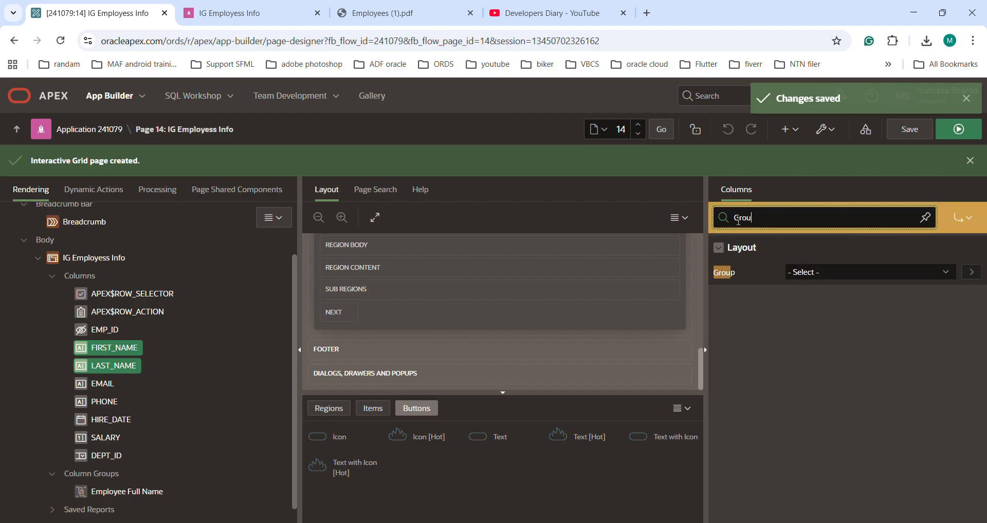
click(845, 272)
click(841, 303)
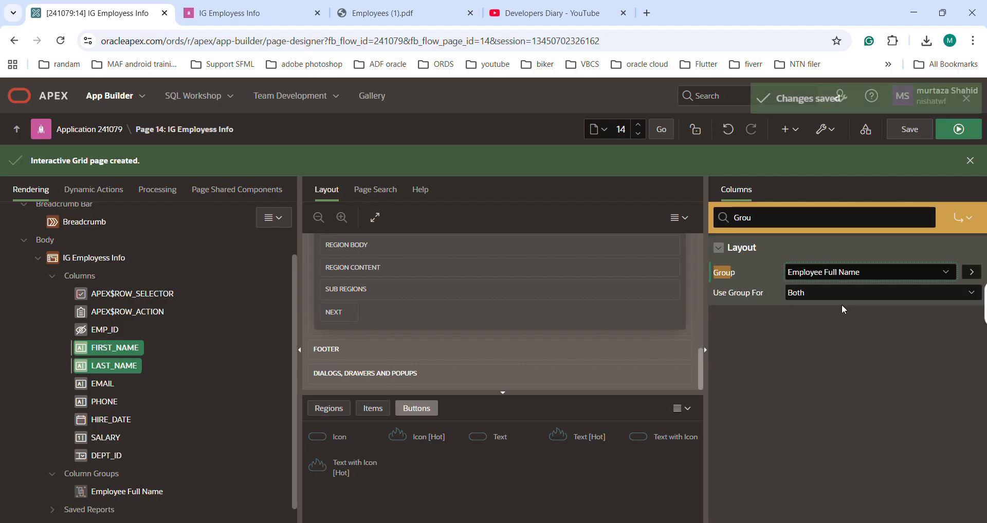
click(924, 136)
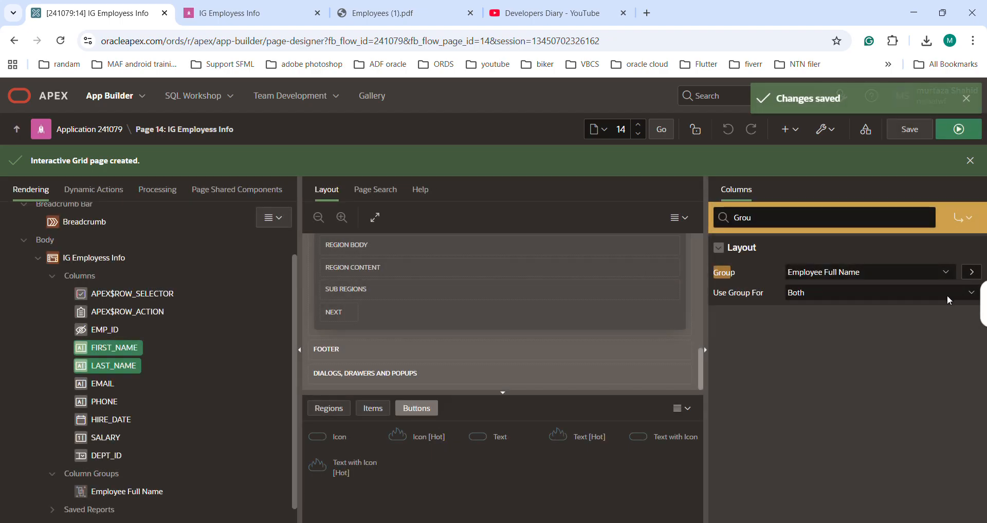
Step: Set Use Group For to Heading on the FIRST_NAME and LAST_NAME columns and save the page
click(959, 297)
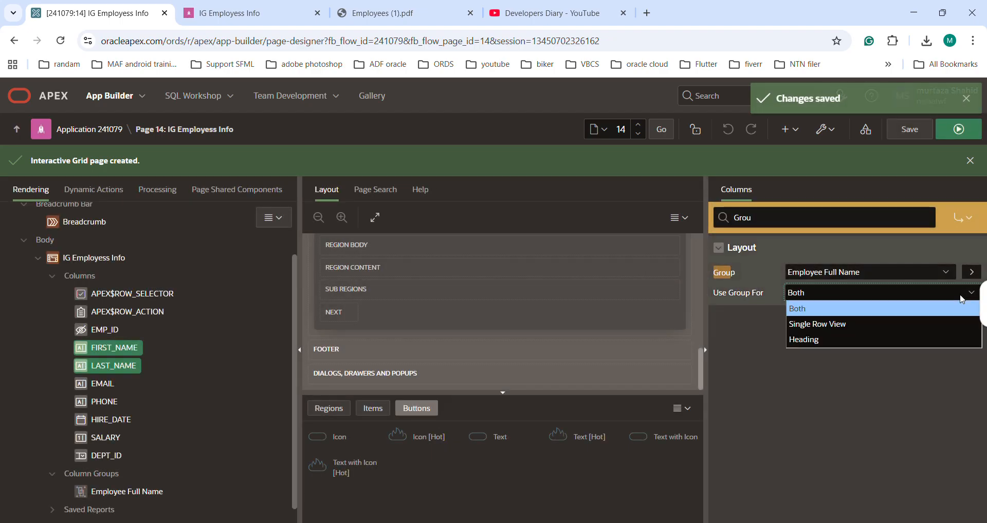
click(822, 340)
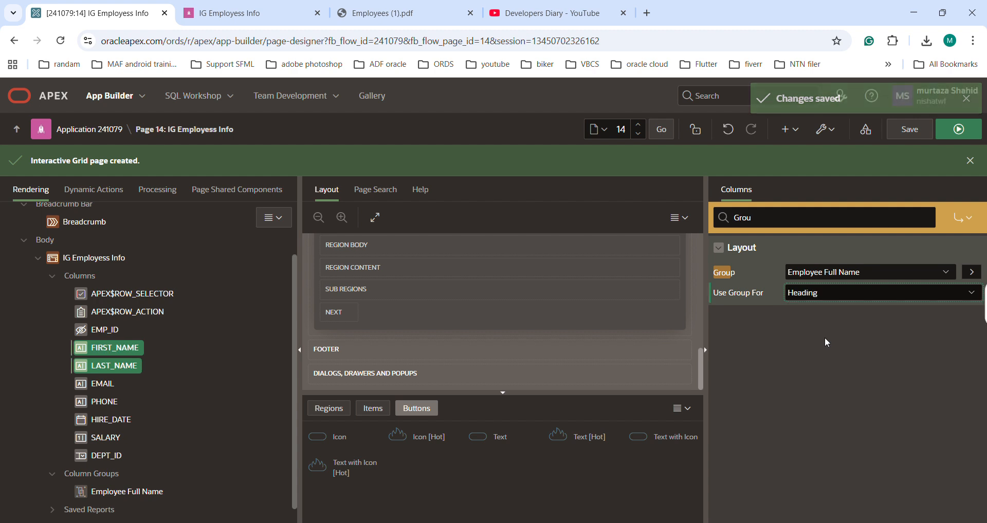
click(911, 130)
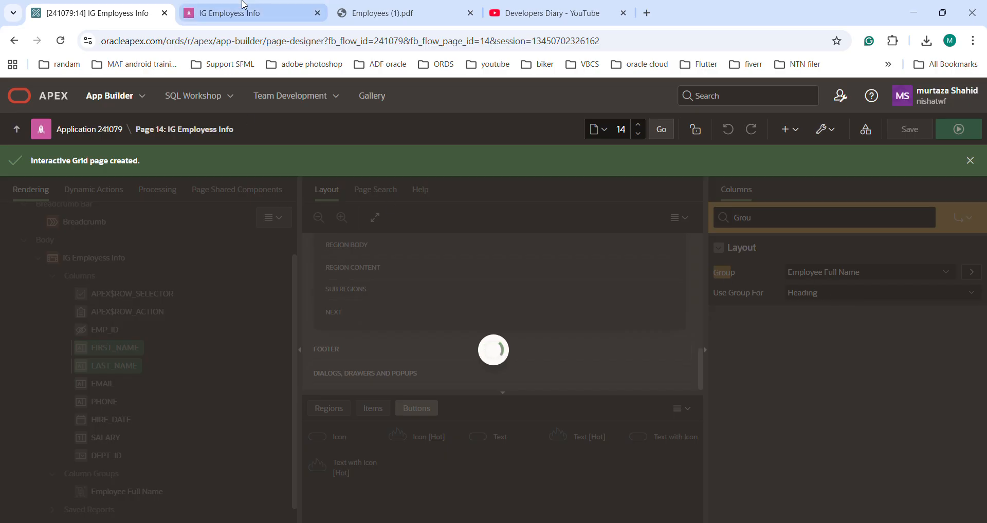
Step: Run the page and check the Employee Full Name group heading above the First Name and Last Name columns
click(958, 129)
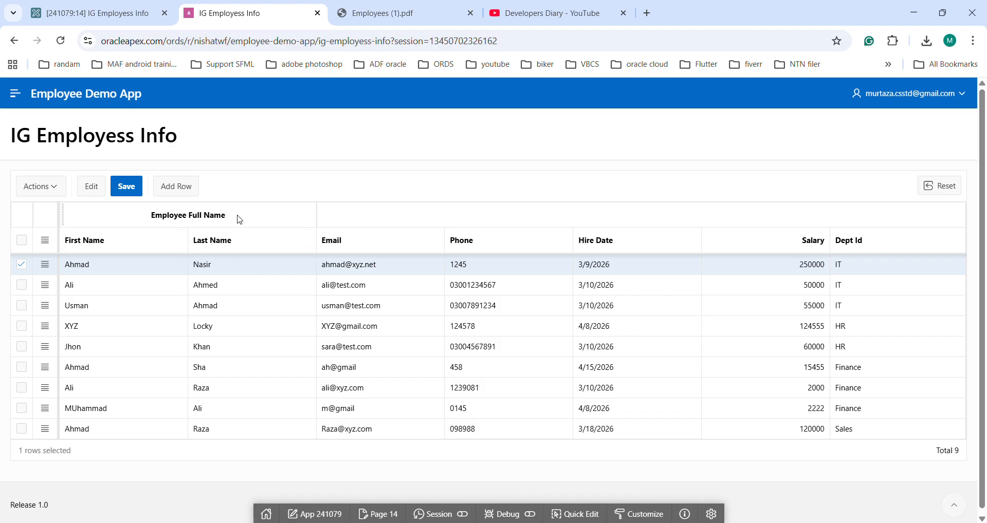
click(166, 215)
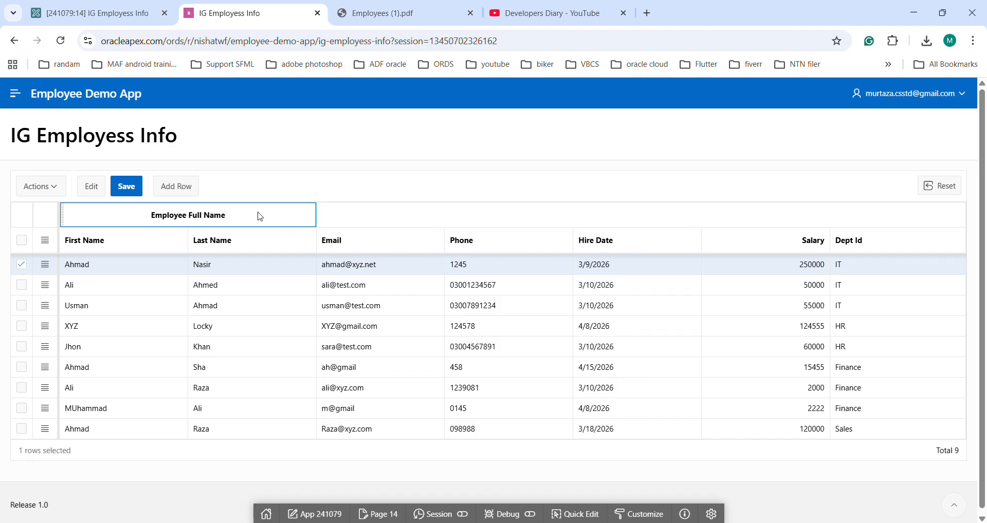
Step: Set Use Group For to Both on the FIRST_NAME and LAST_NAME columns in Page Designer and save the page
click(107, 18)
click(841, 298)
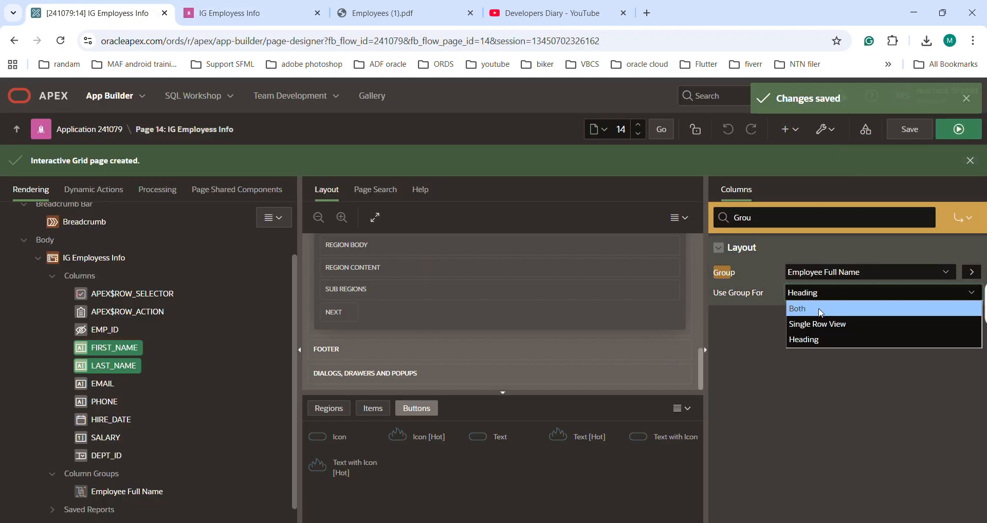
click(841, 308)
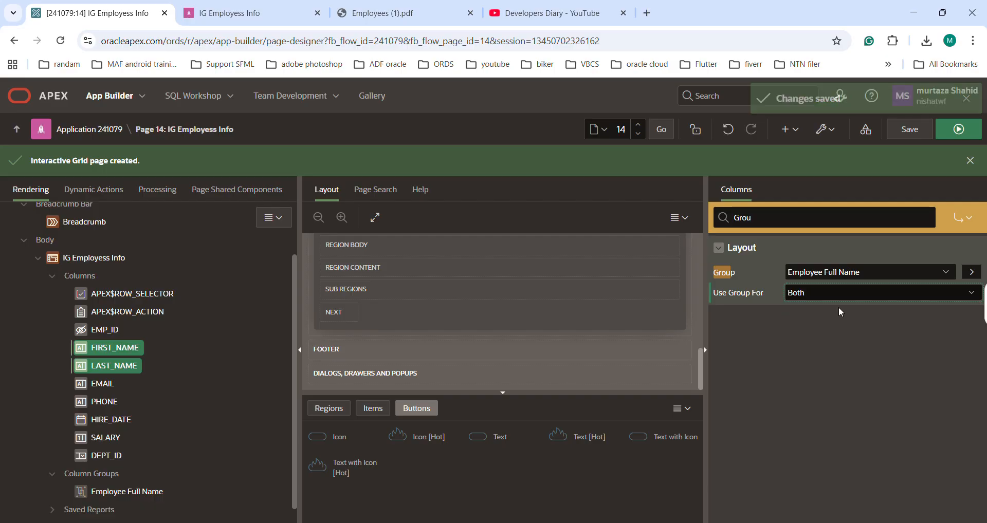
click(909, 129)
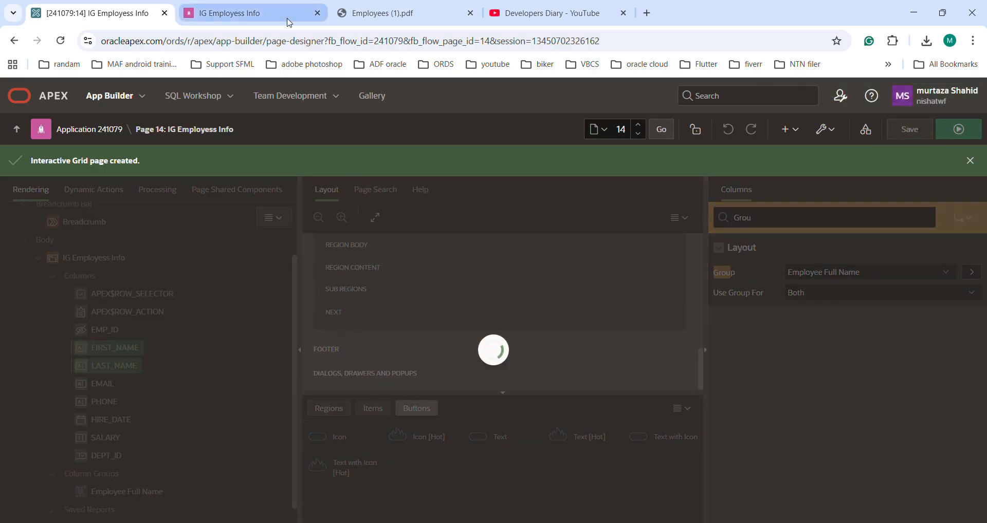
Step: Reload the running IG Employess Info page and reset the grid to its default report settings
click(239, 14)
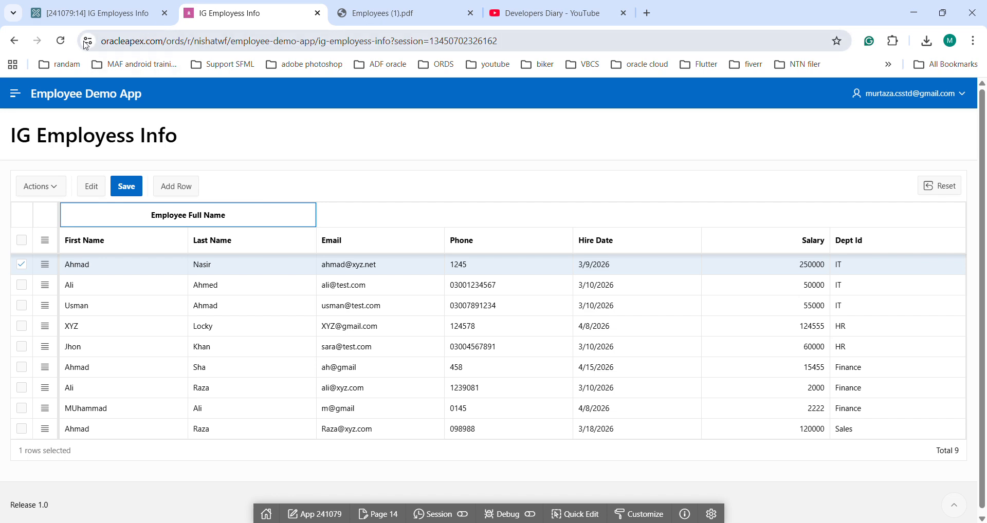
click(61, 40)
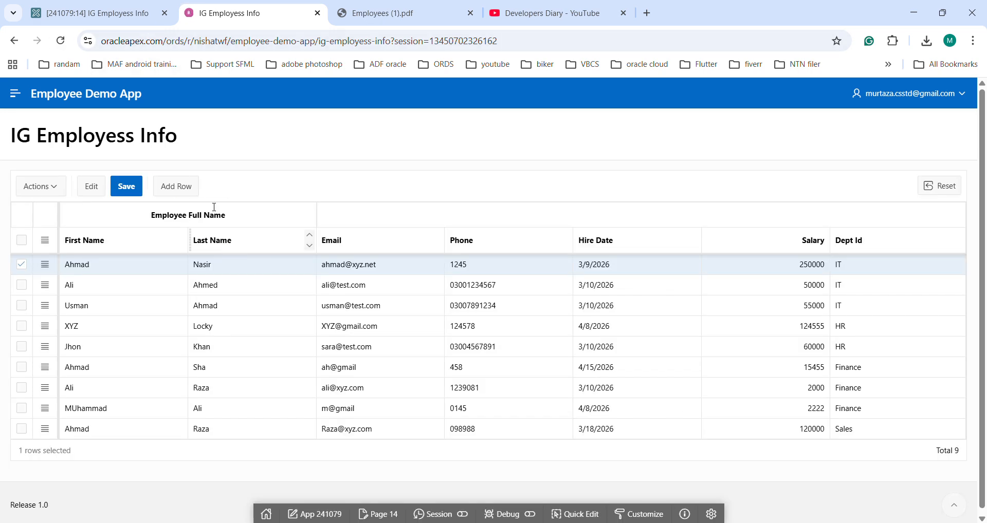
click(939, 185)
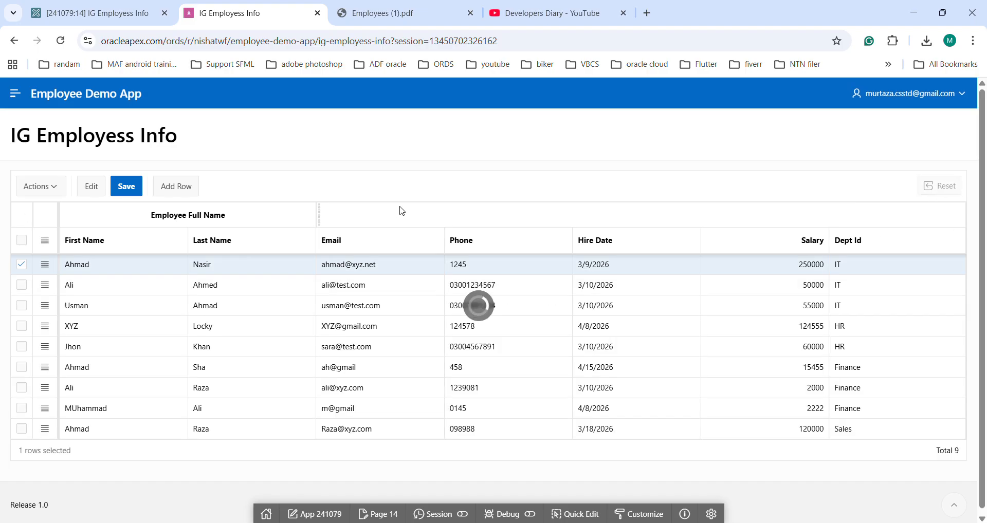